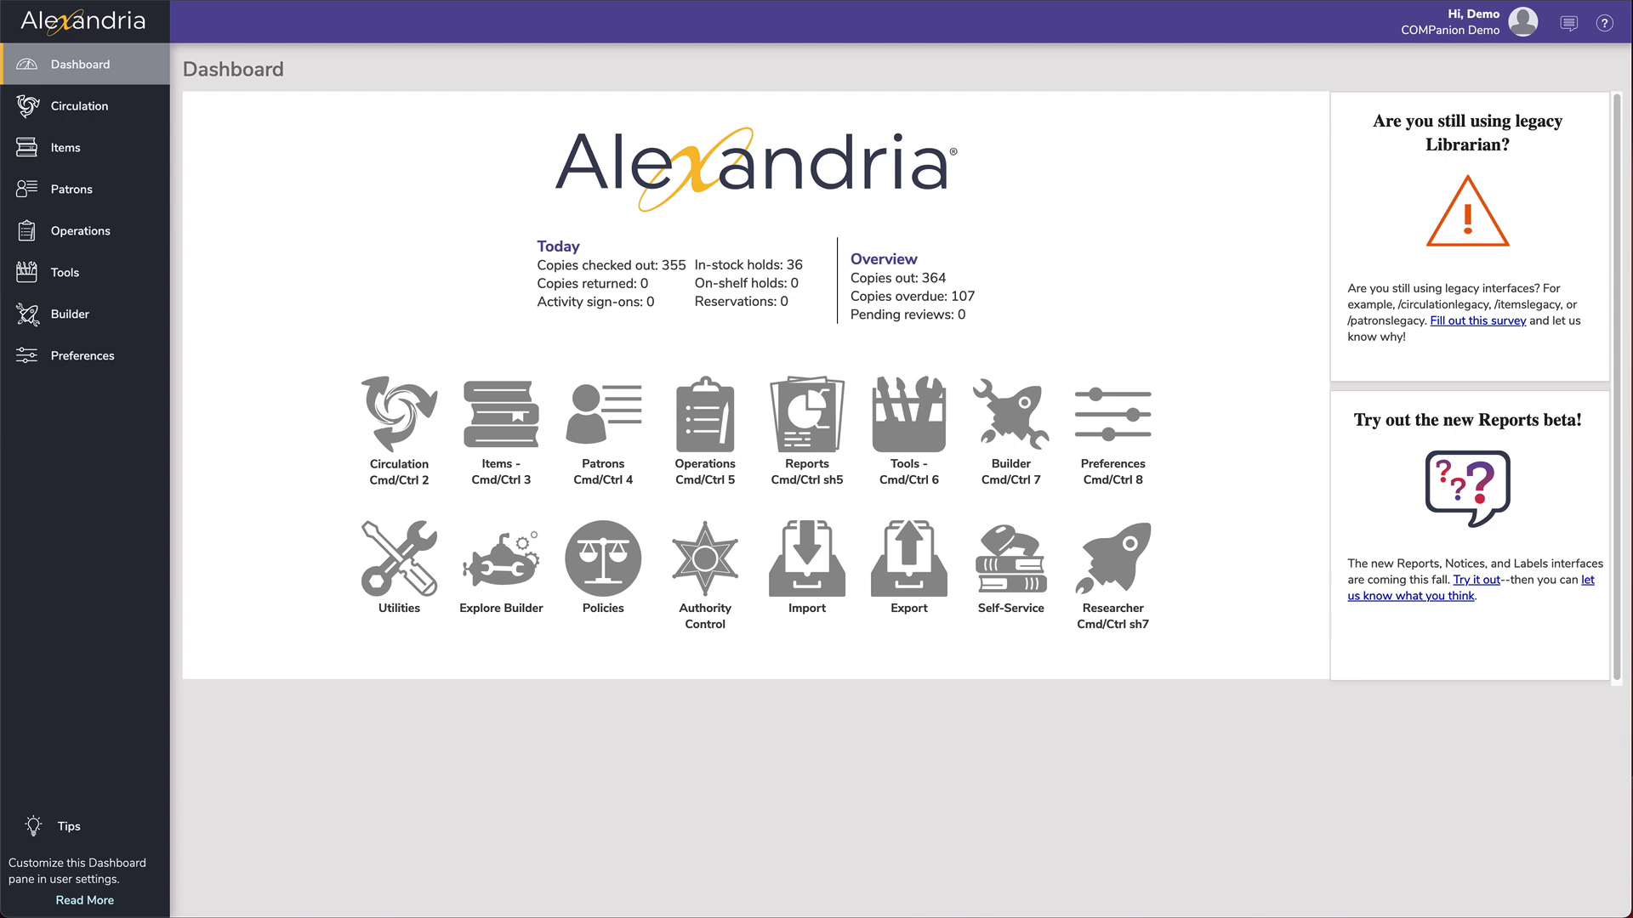
# Open the notices area within Operations and view the filter choices for the saved notices list.
pyautogui.click(147, 238)
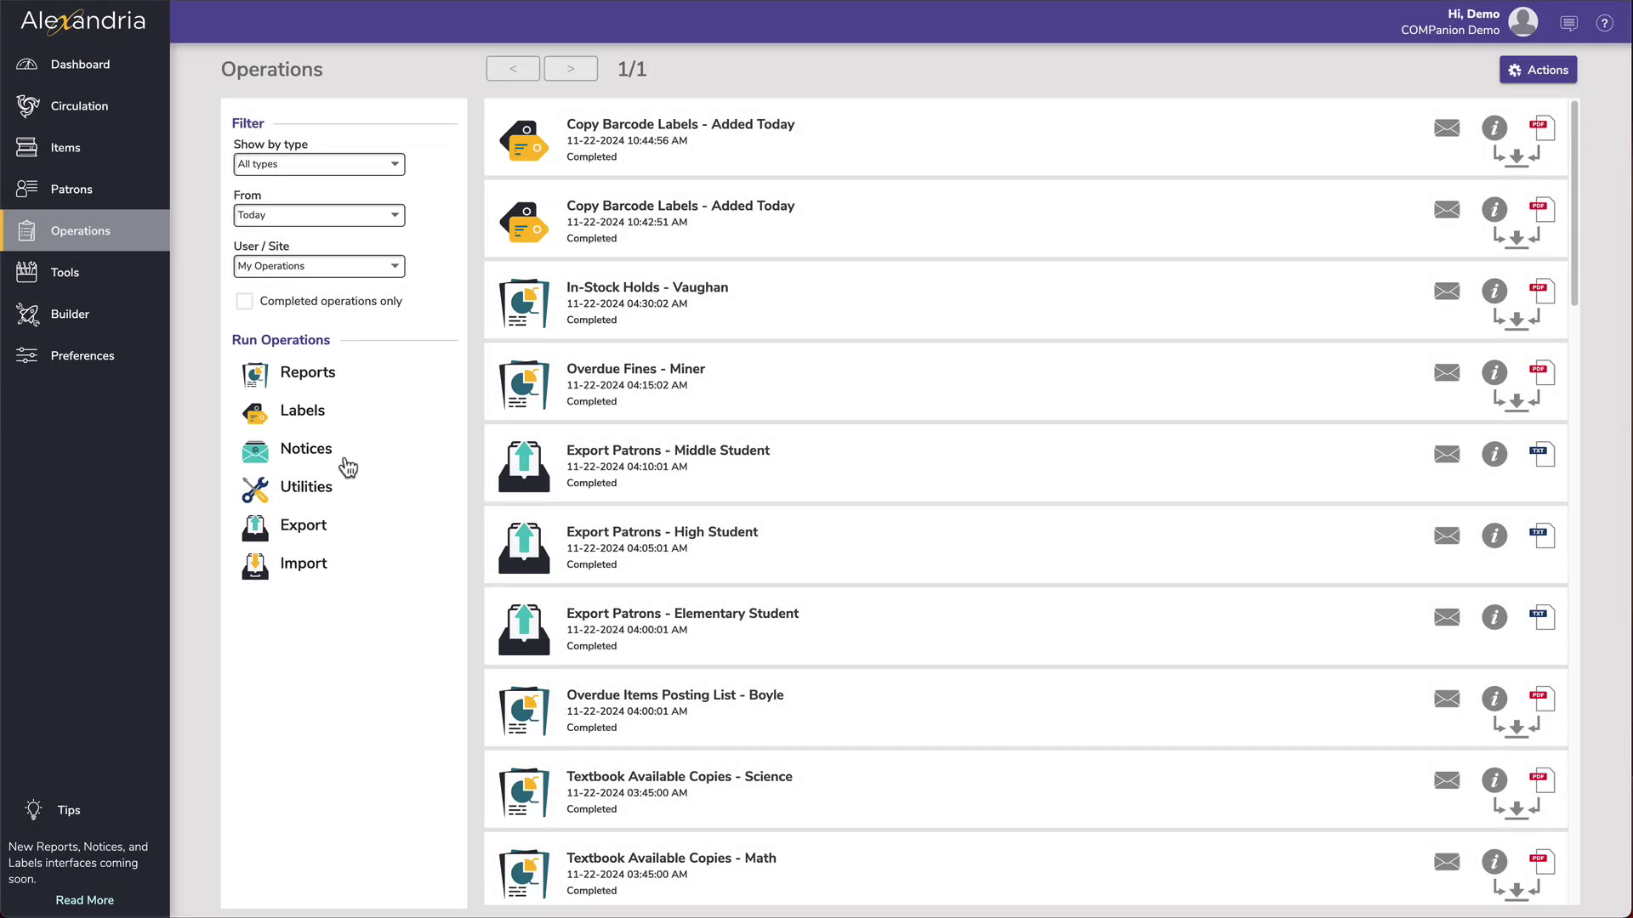
pyautogui.click(345, 463)
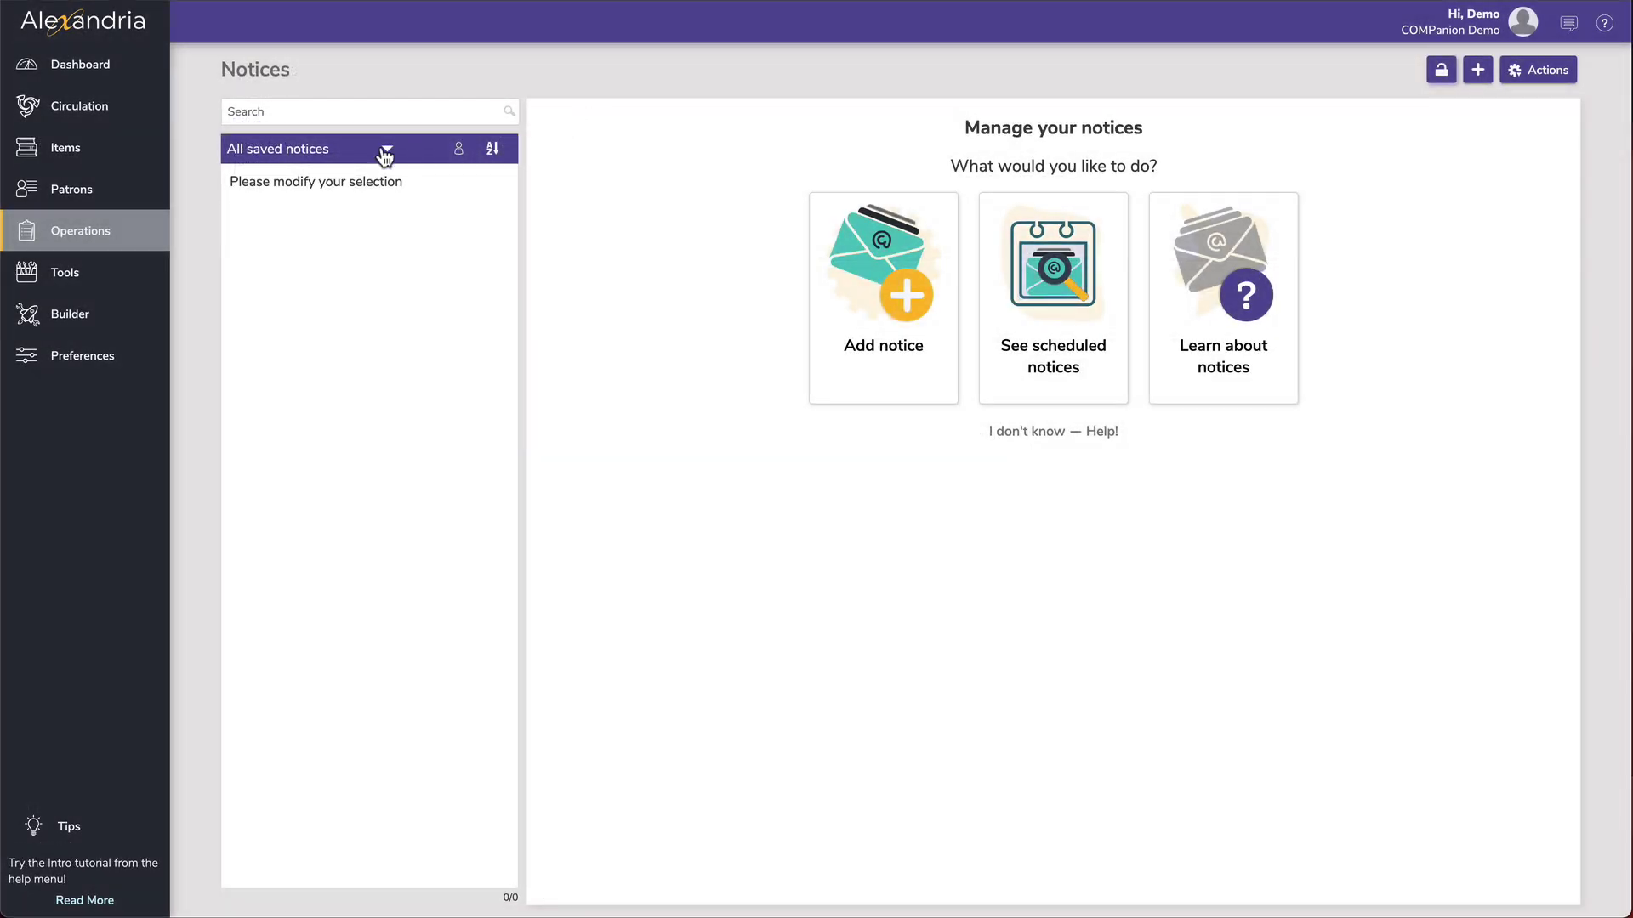
pyautogui.click(385, 153)
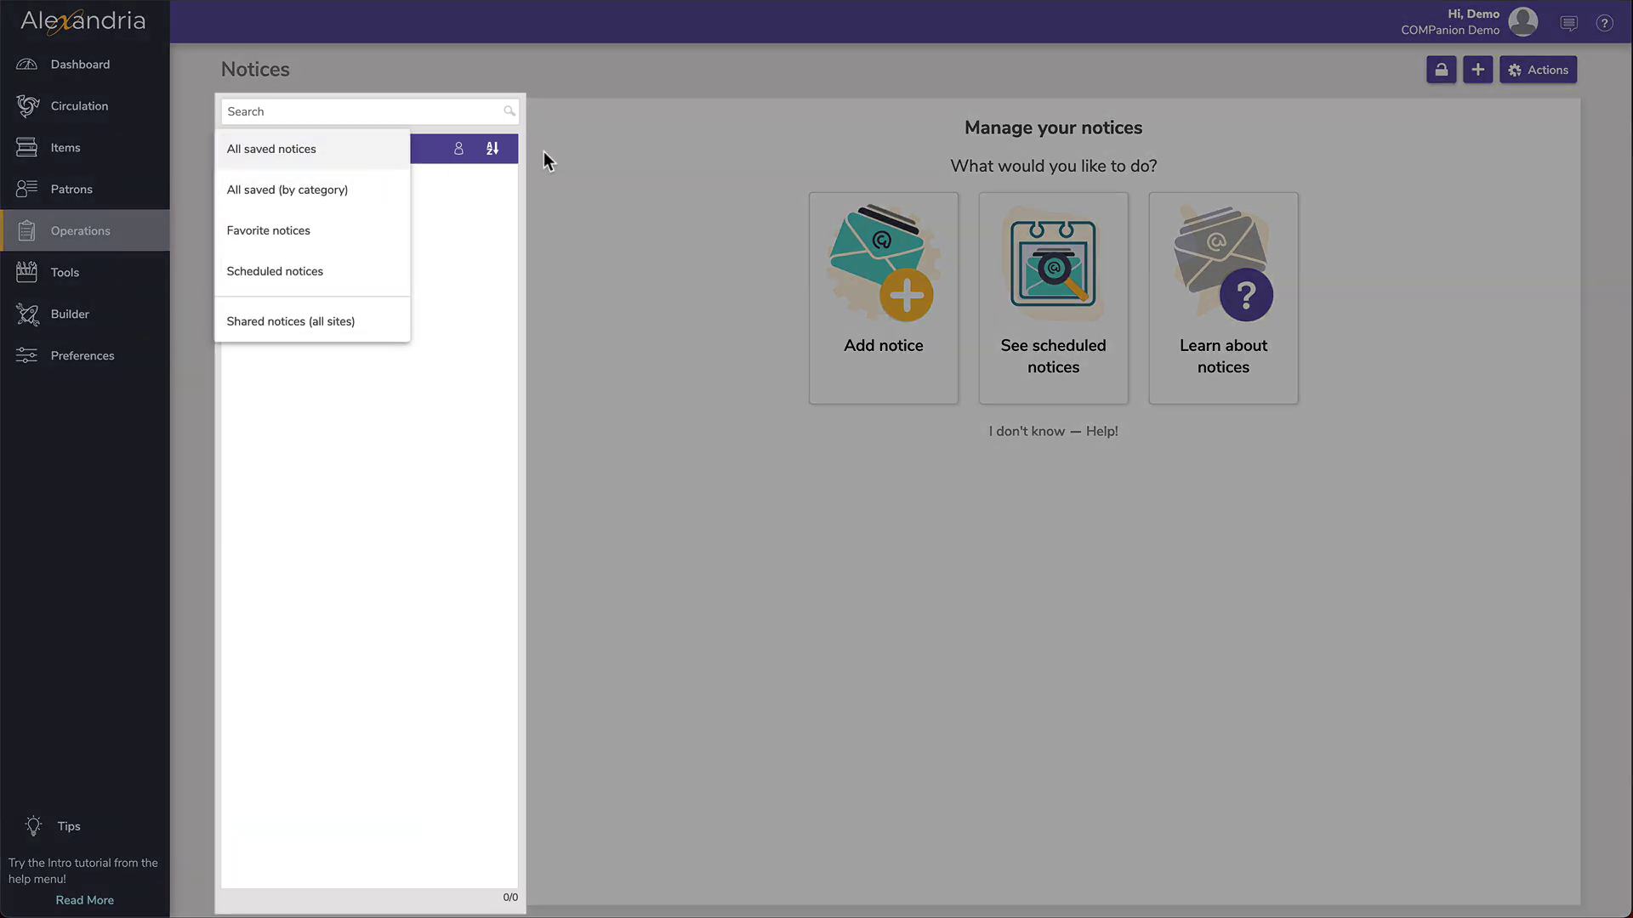
pyautogui.click(543, 152)
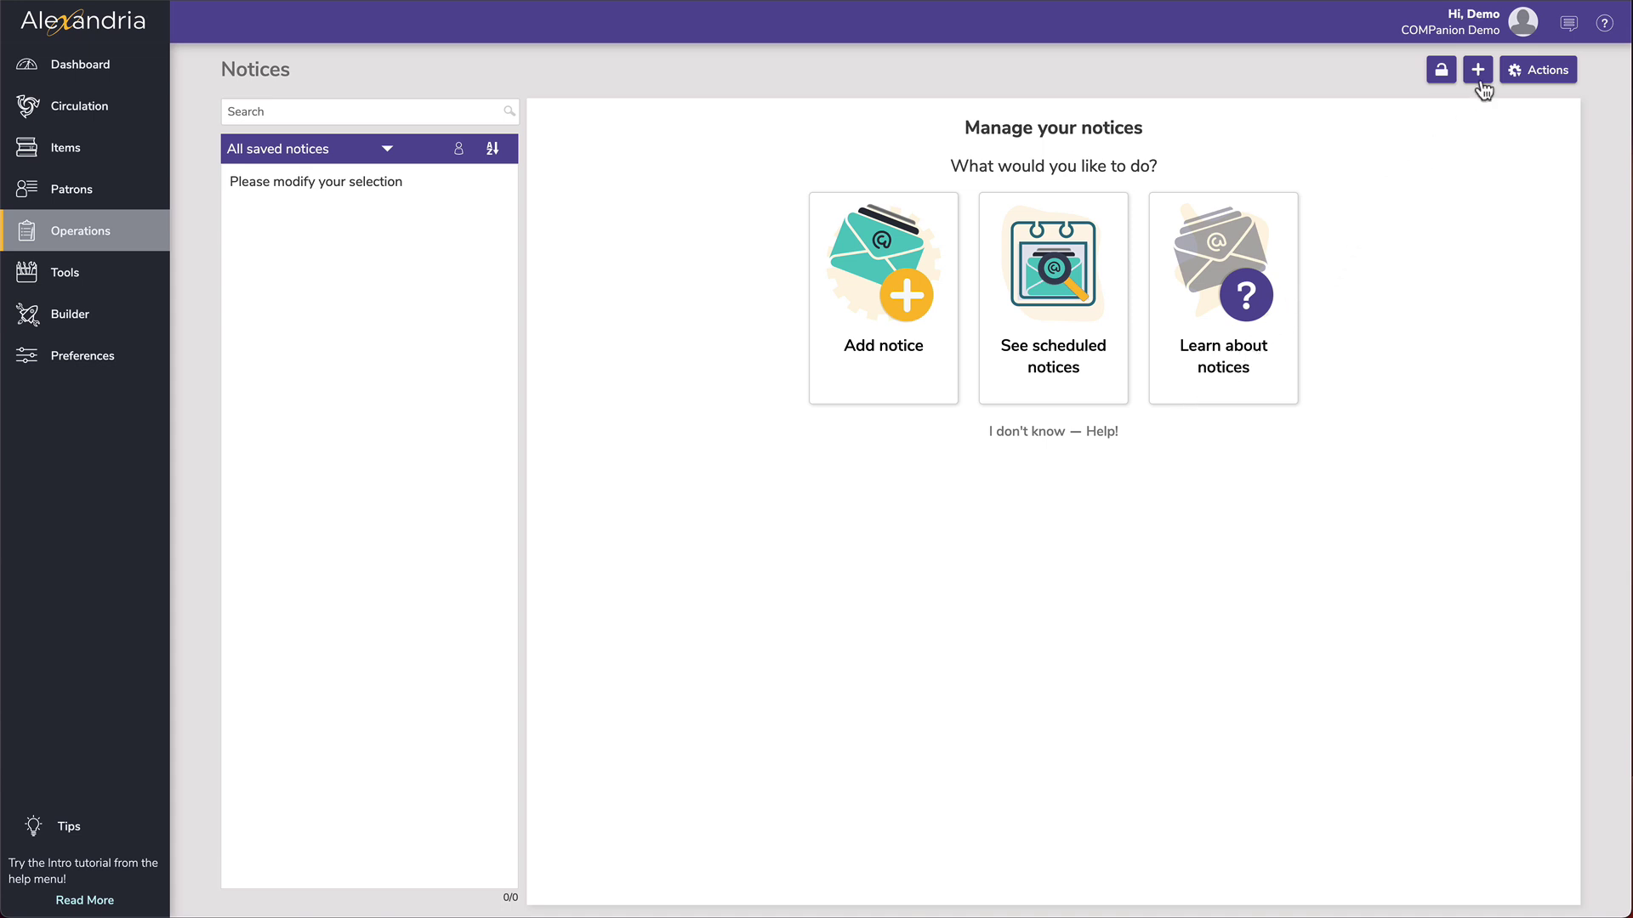
# Create a new notice from the Overdue Items Notice template in the Items Out category.
pyautogui.click(917, 257)
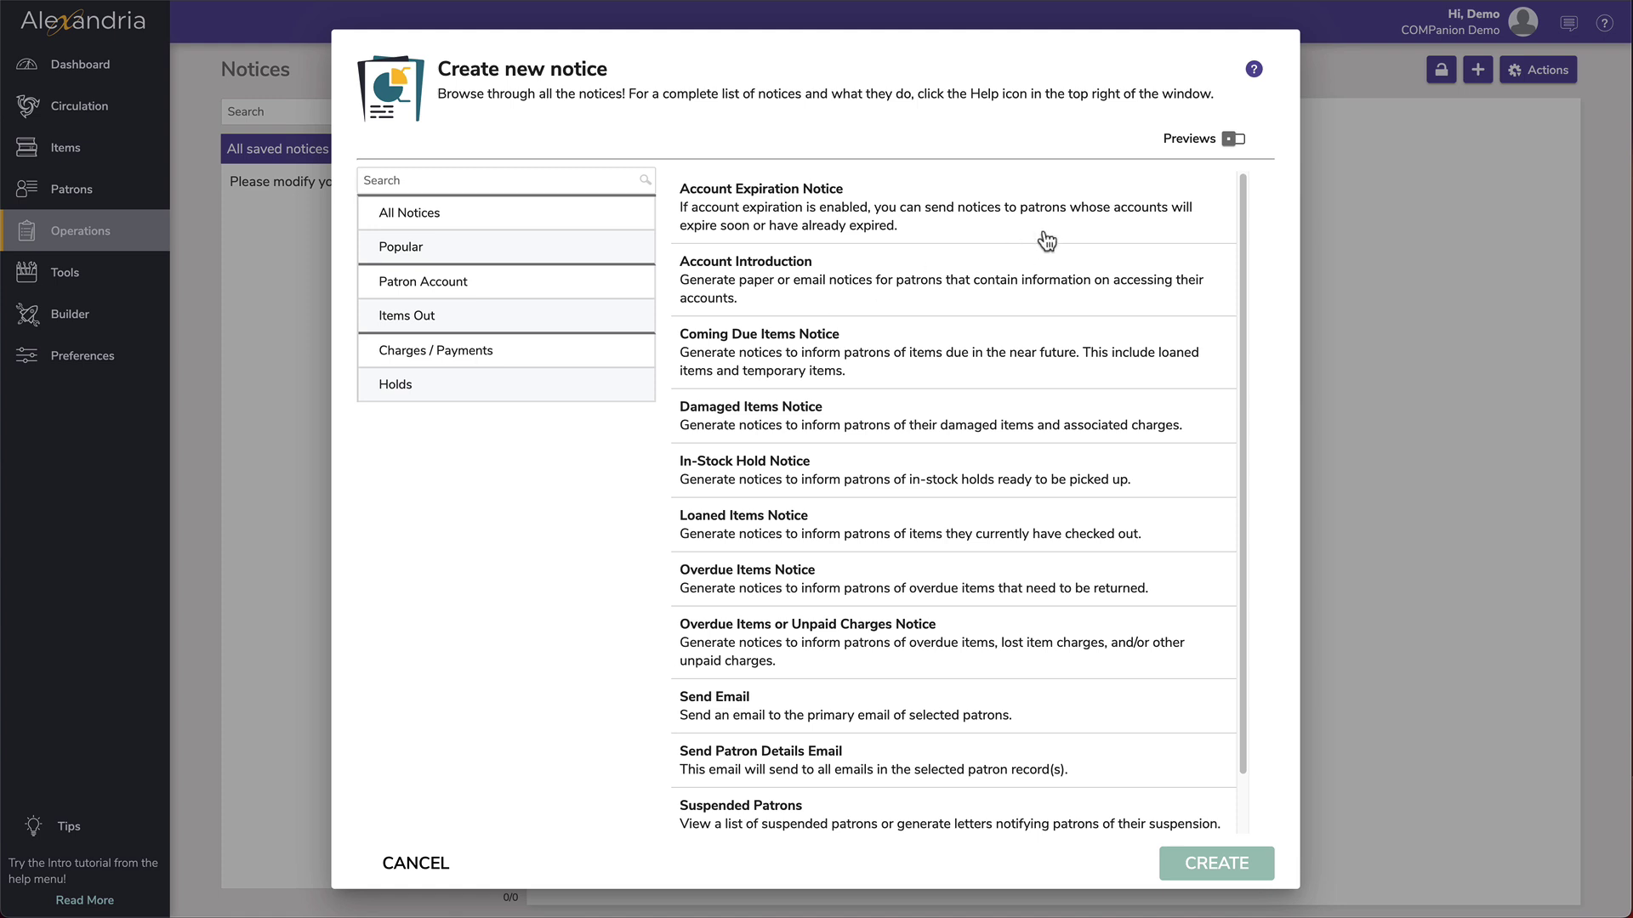
pyautogui.click(1234, 140)
pyautogui.click(468, 323)
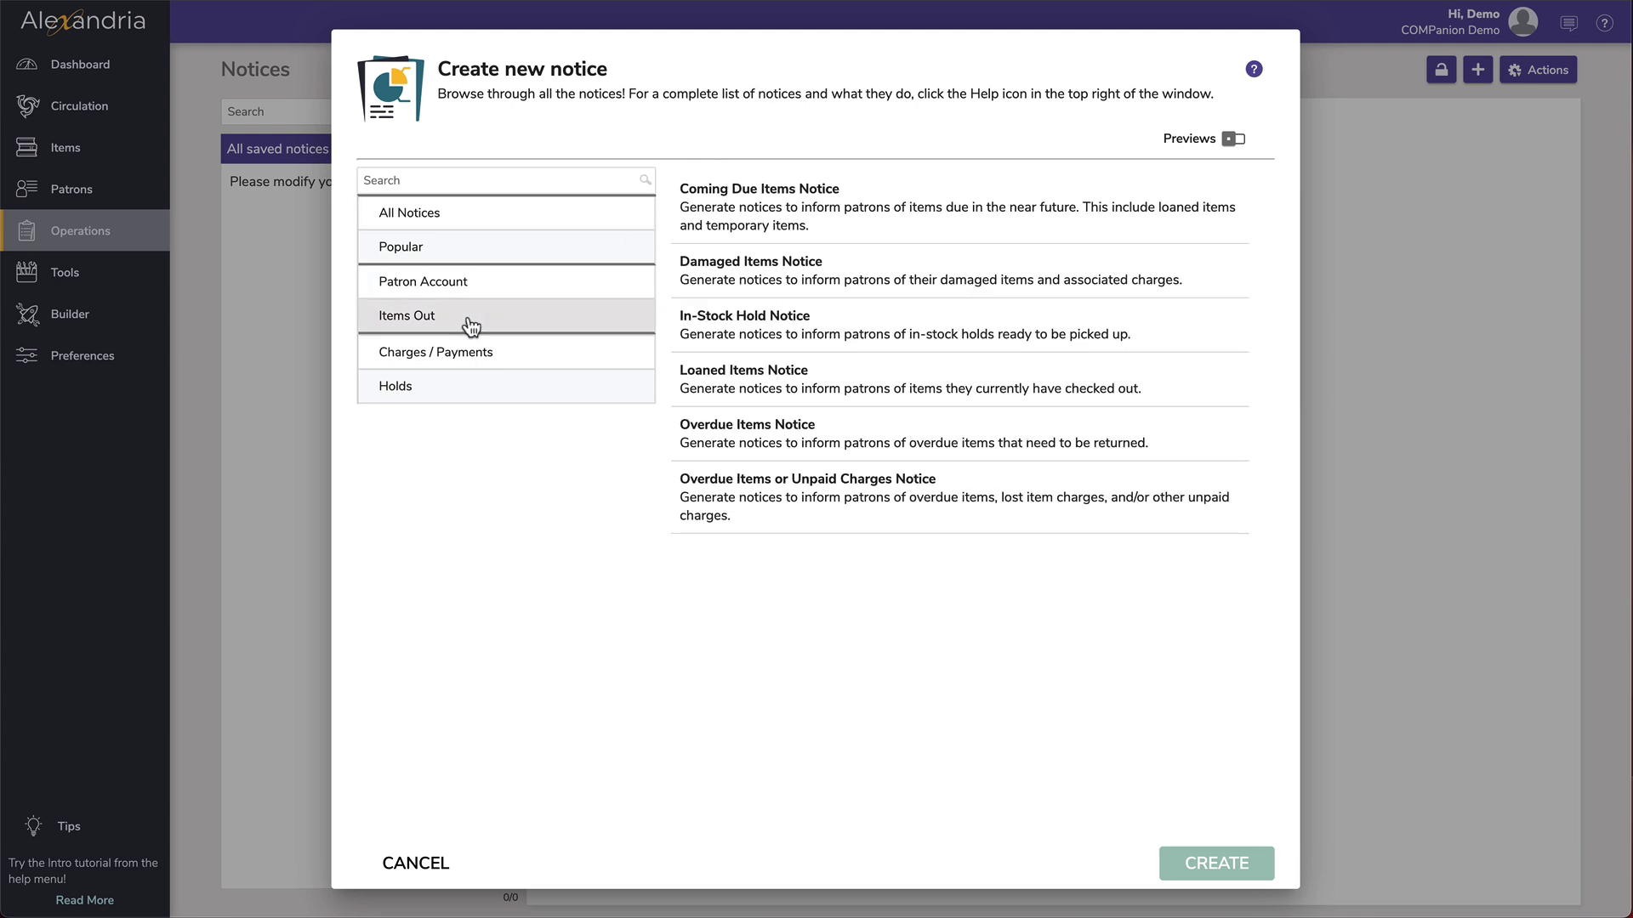
pyautogui.click(703, 439)
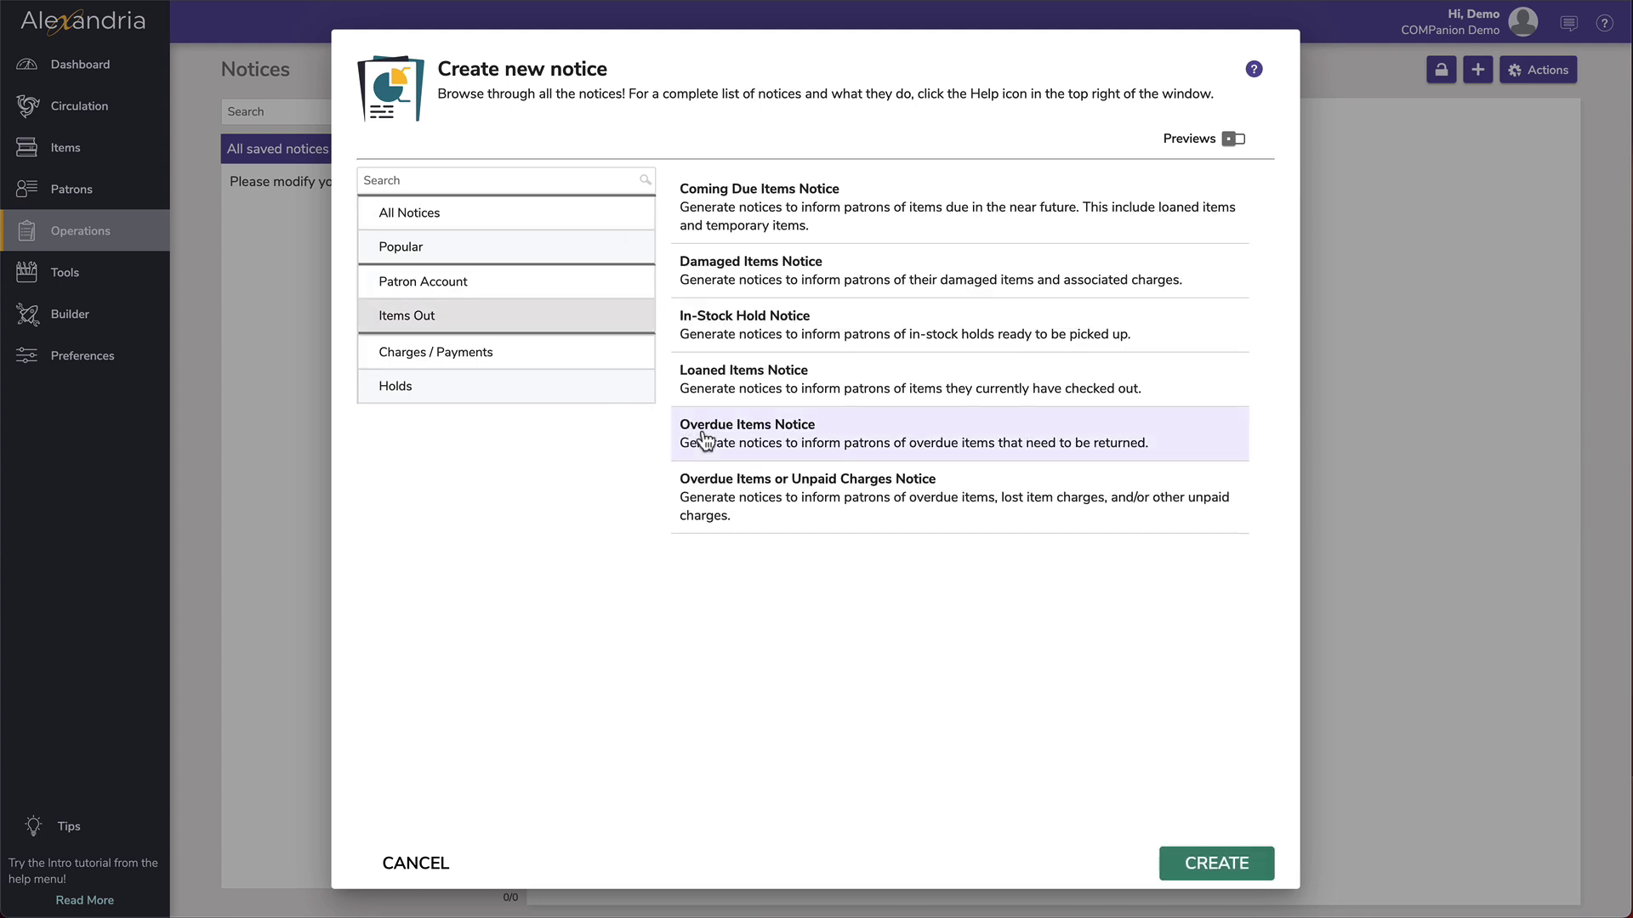
pyautogui.click(1241, 876)
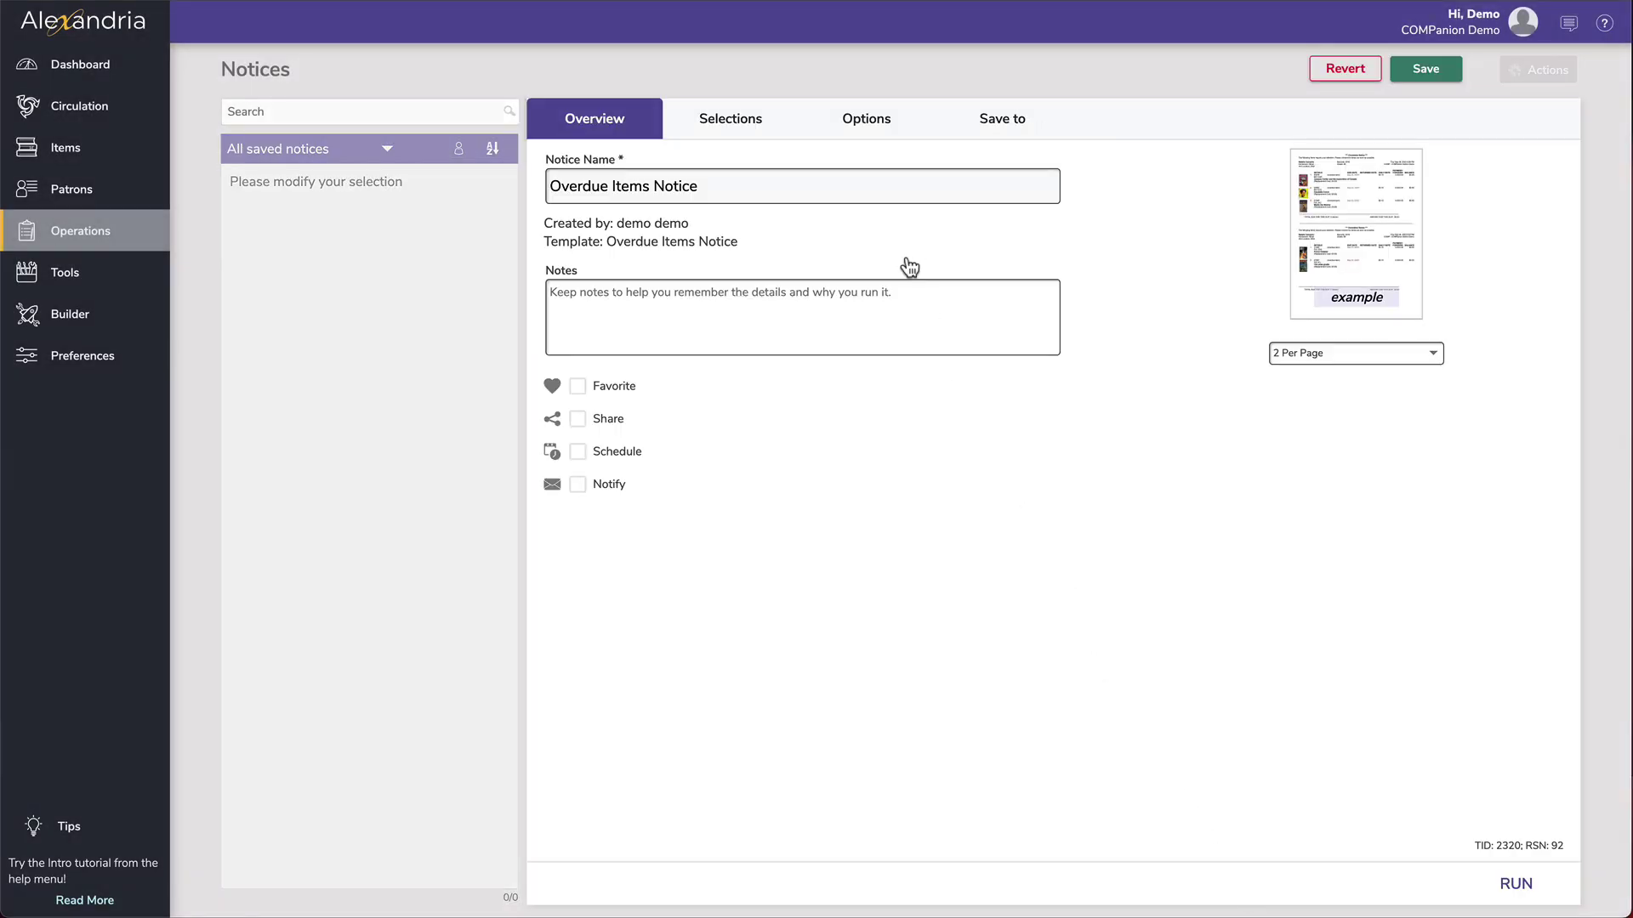
# Name the notice "Overdue Items Notice - Monday Email".
pyautogui.click(880, 186)
pyautogui.write('- Mo')
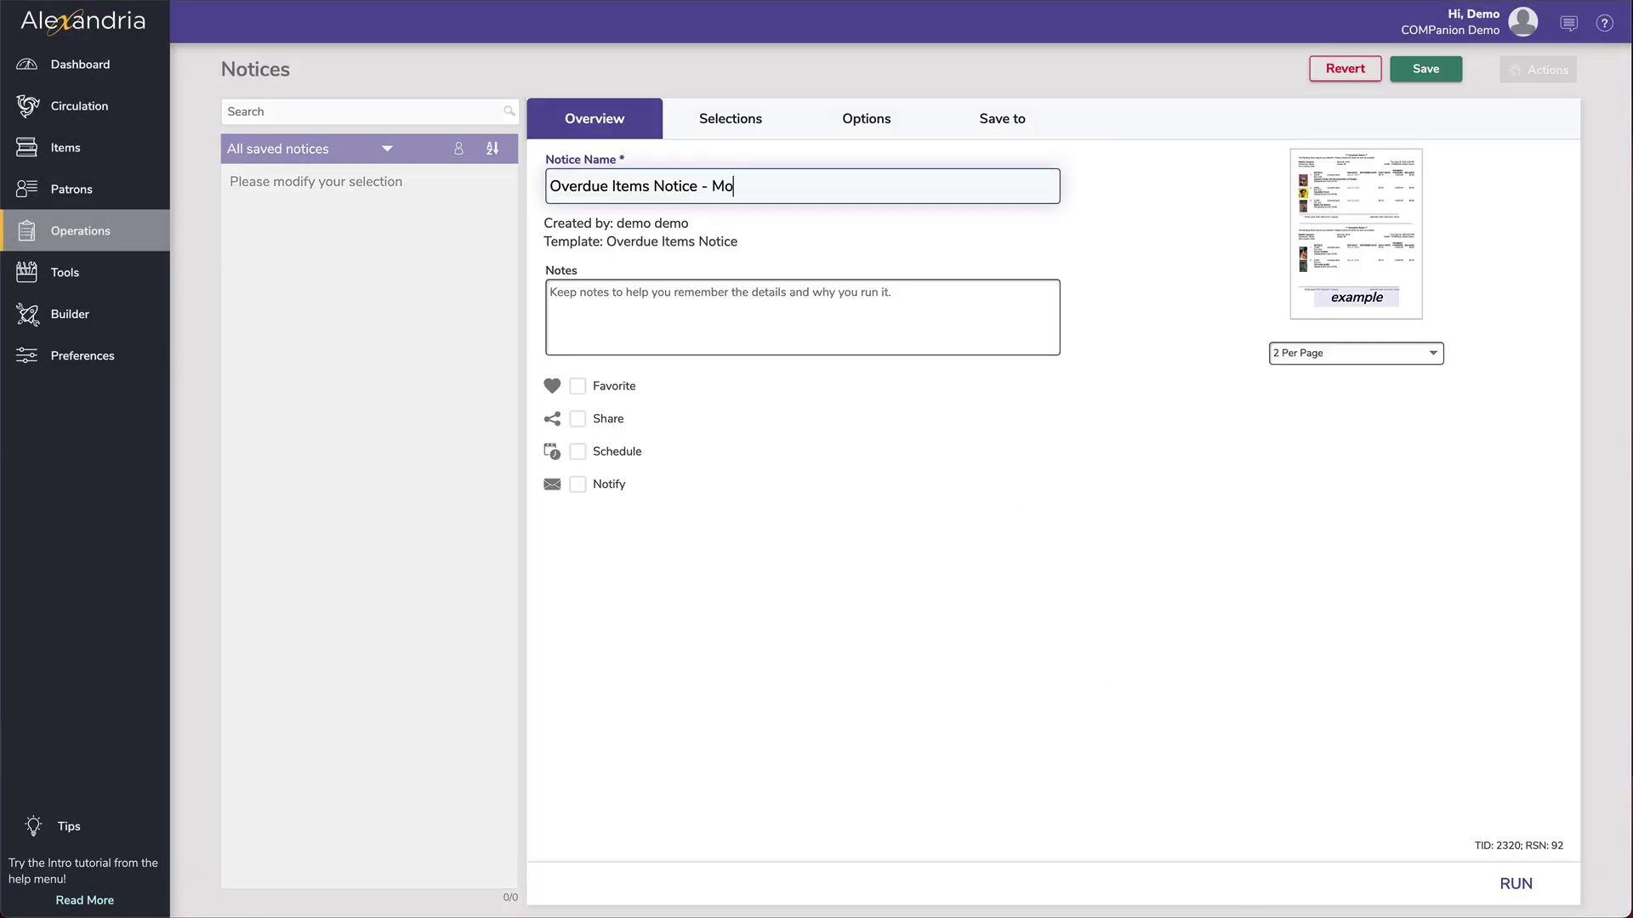
pyautogui.write('nday Email')
# Schedule the notice to run weekly on Monday around 07:00 AM.
pyautogui.click(578, 451)
pyautogui.click(536, 485)
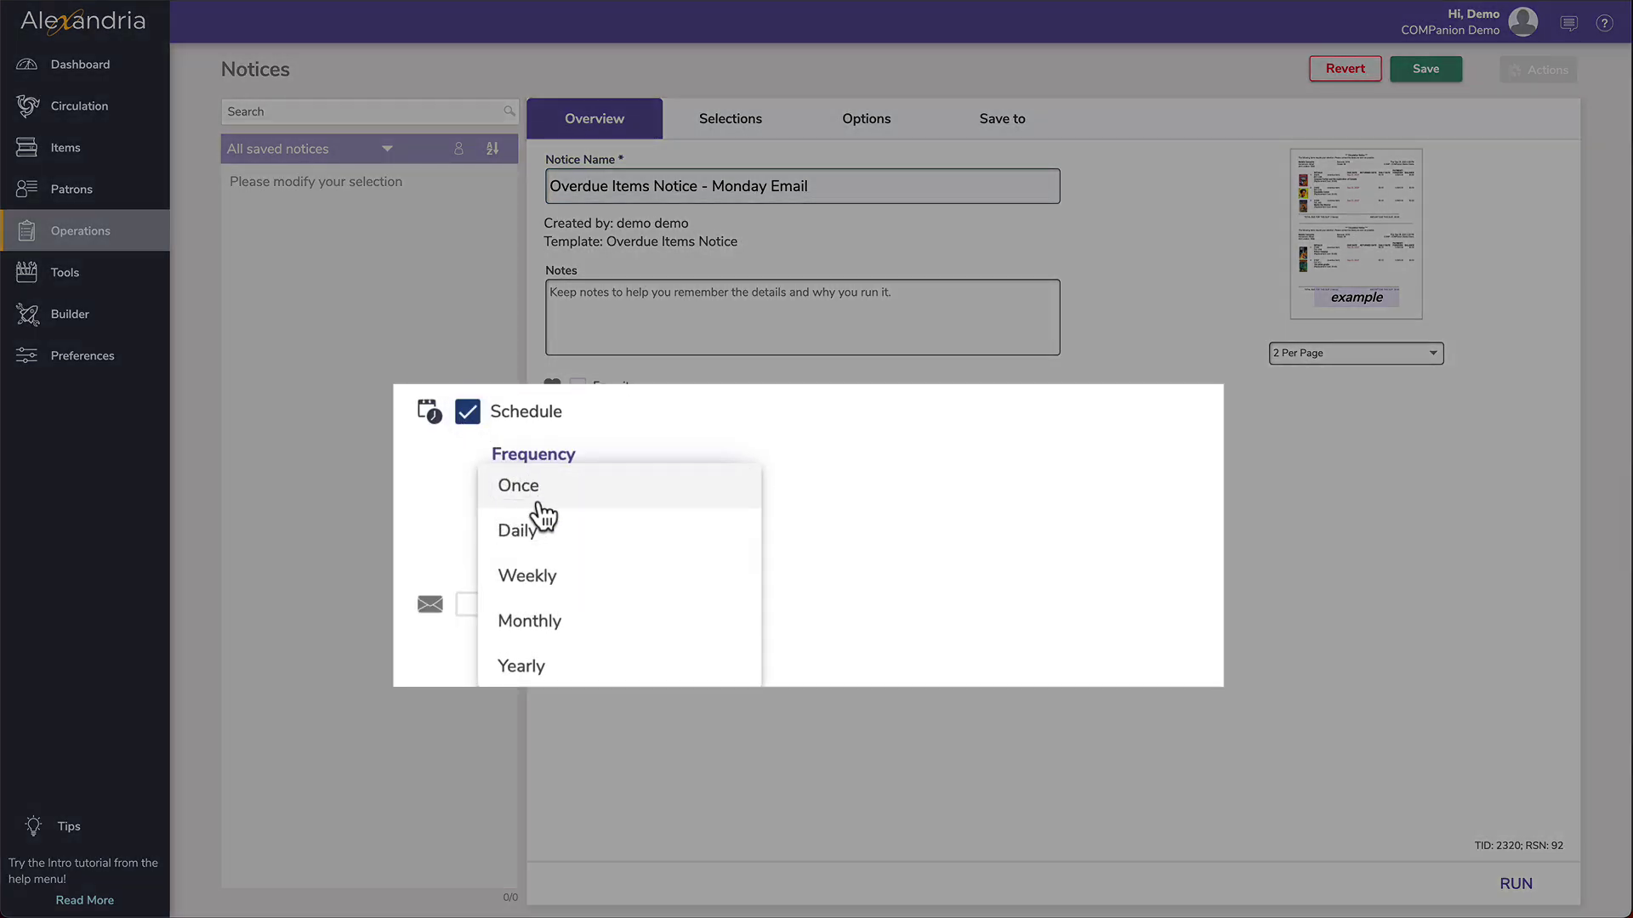
pyautogui.click(569, 587)
pyautogui.click(830, 487)
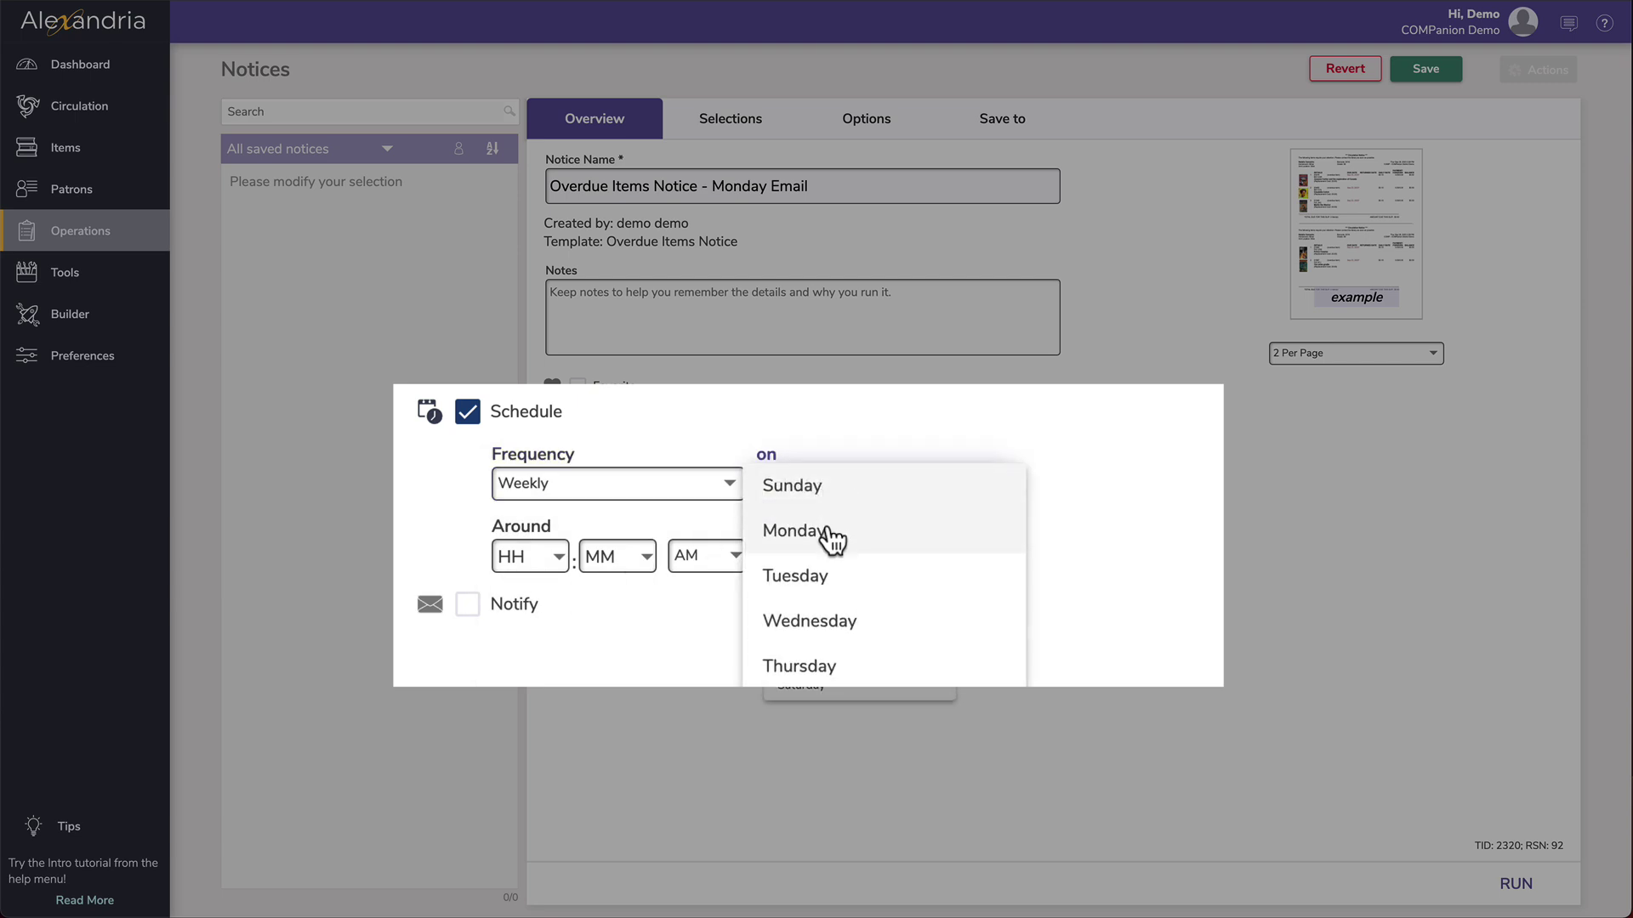
pyautogui.click(831, 538)
pyautogui.click(534, 558)
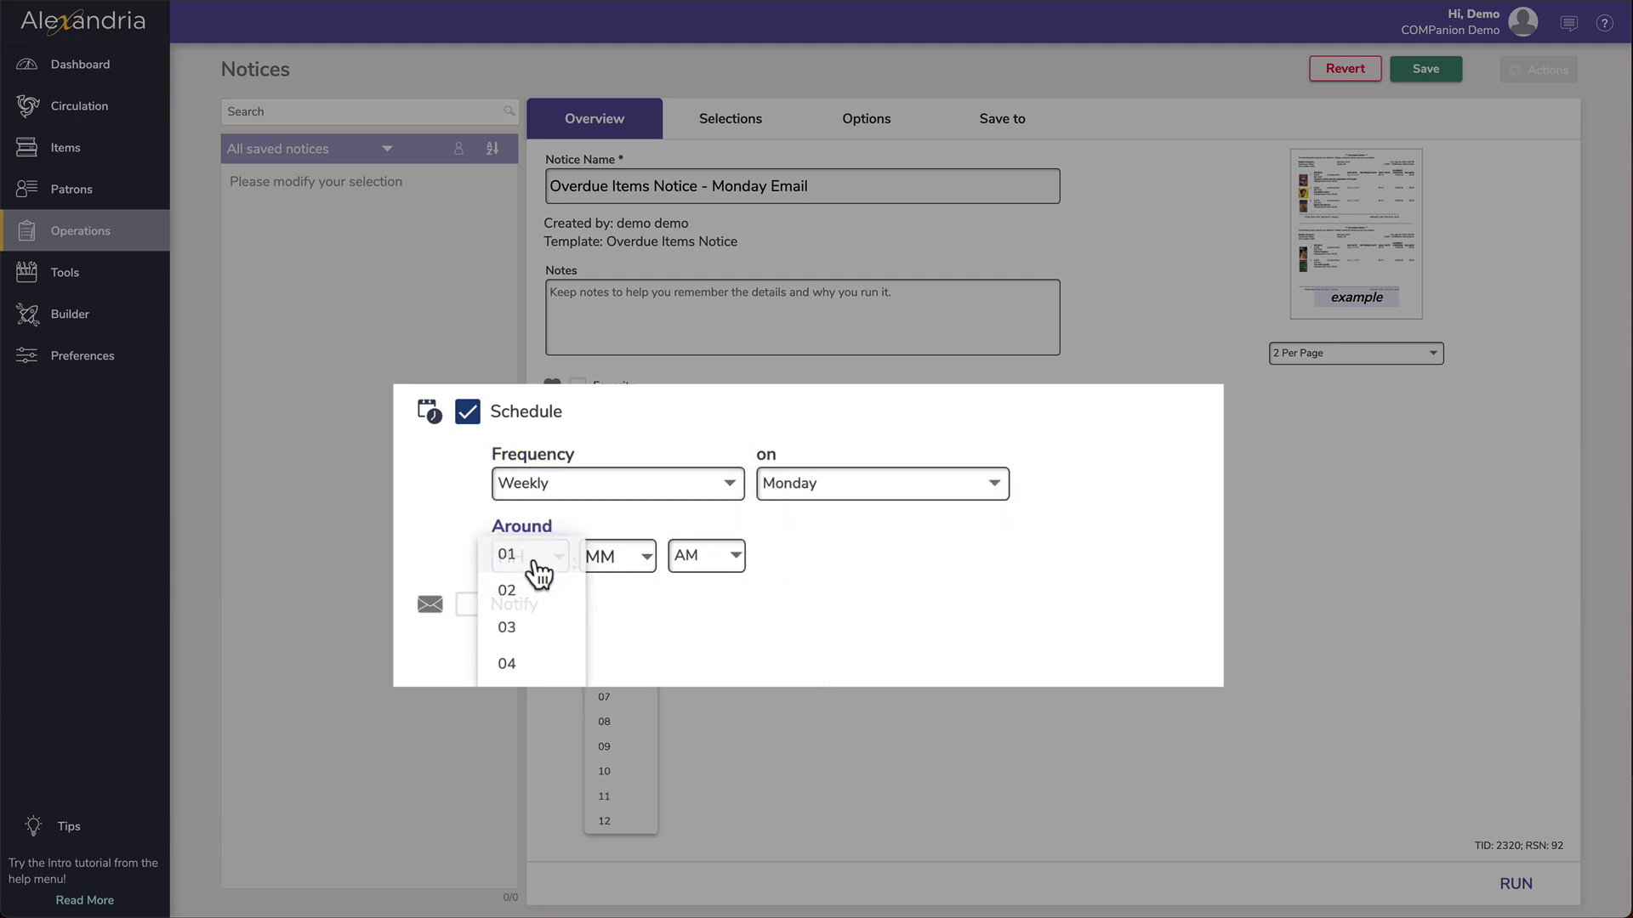
pyautogui.click(623, 703)
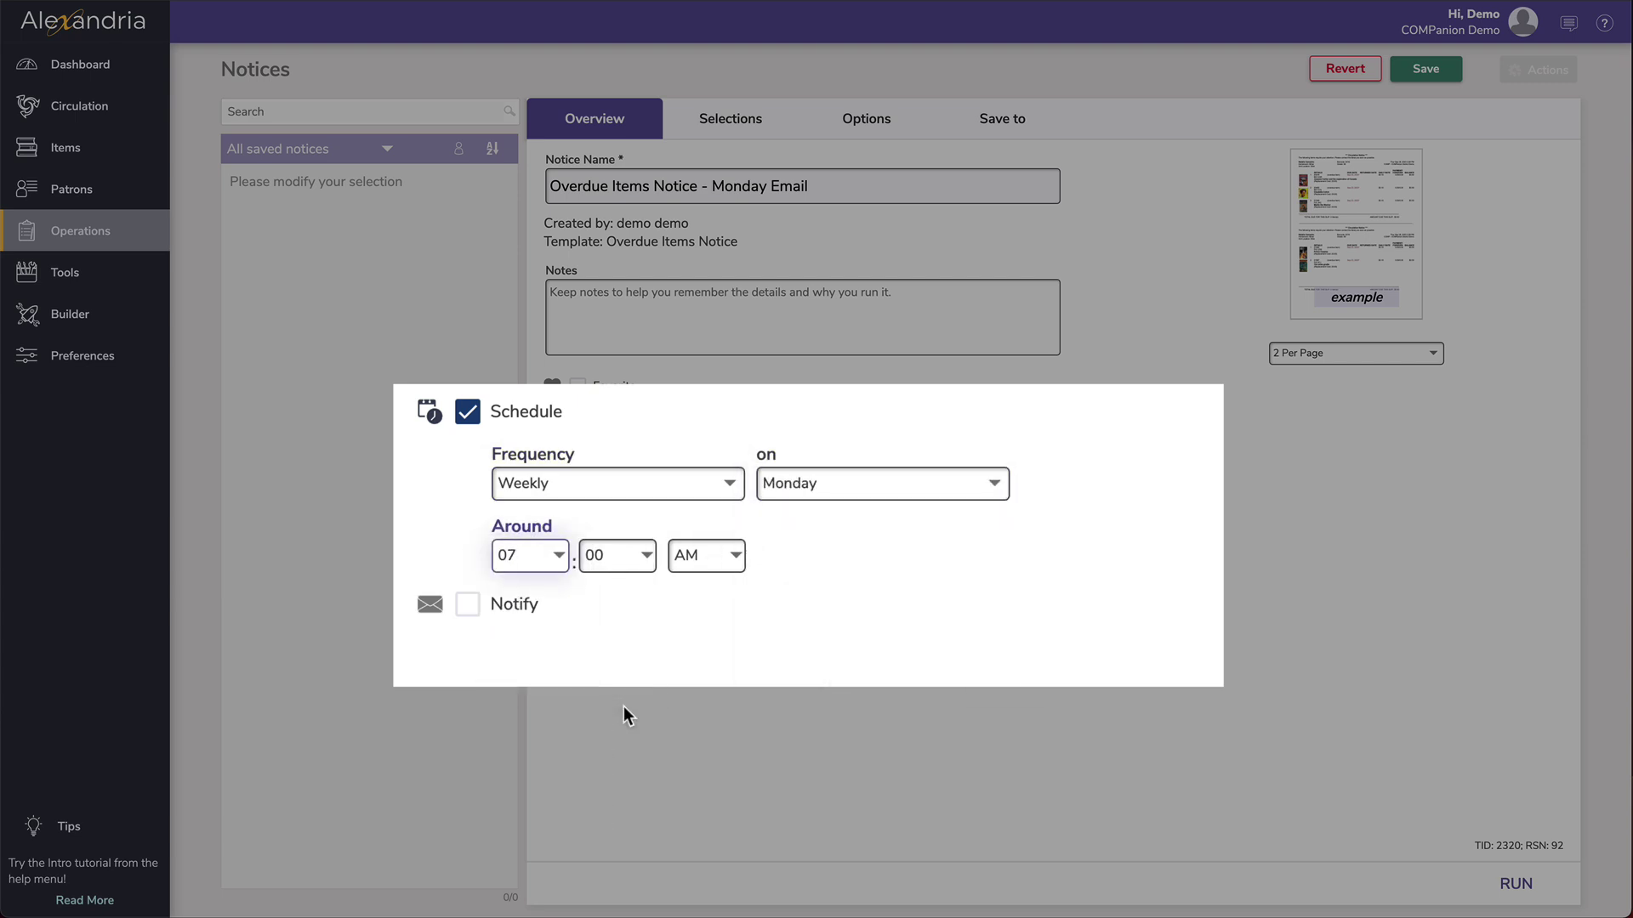
# Enable notifications to the recipient's email address and show the additional selection criteria for the notice.
pyautogui.click(470, 606)
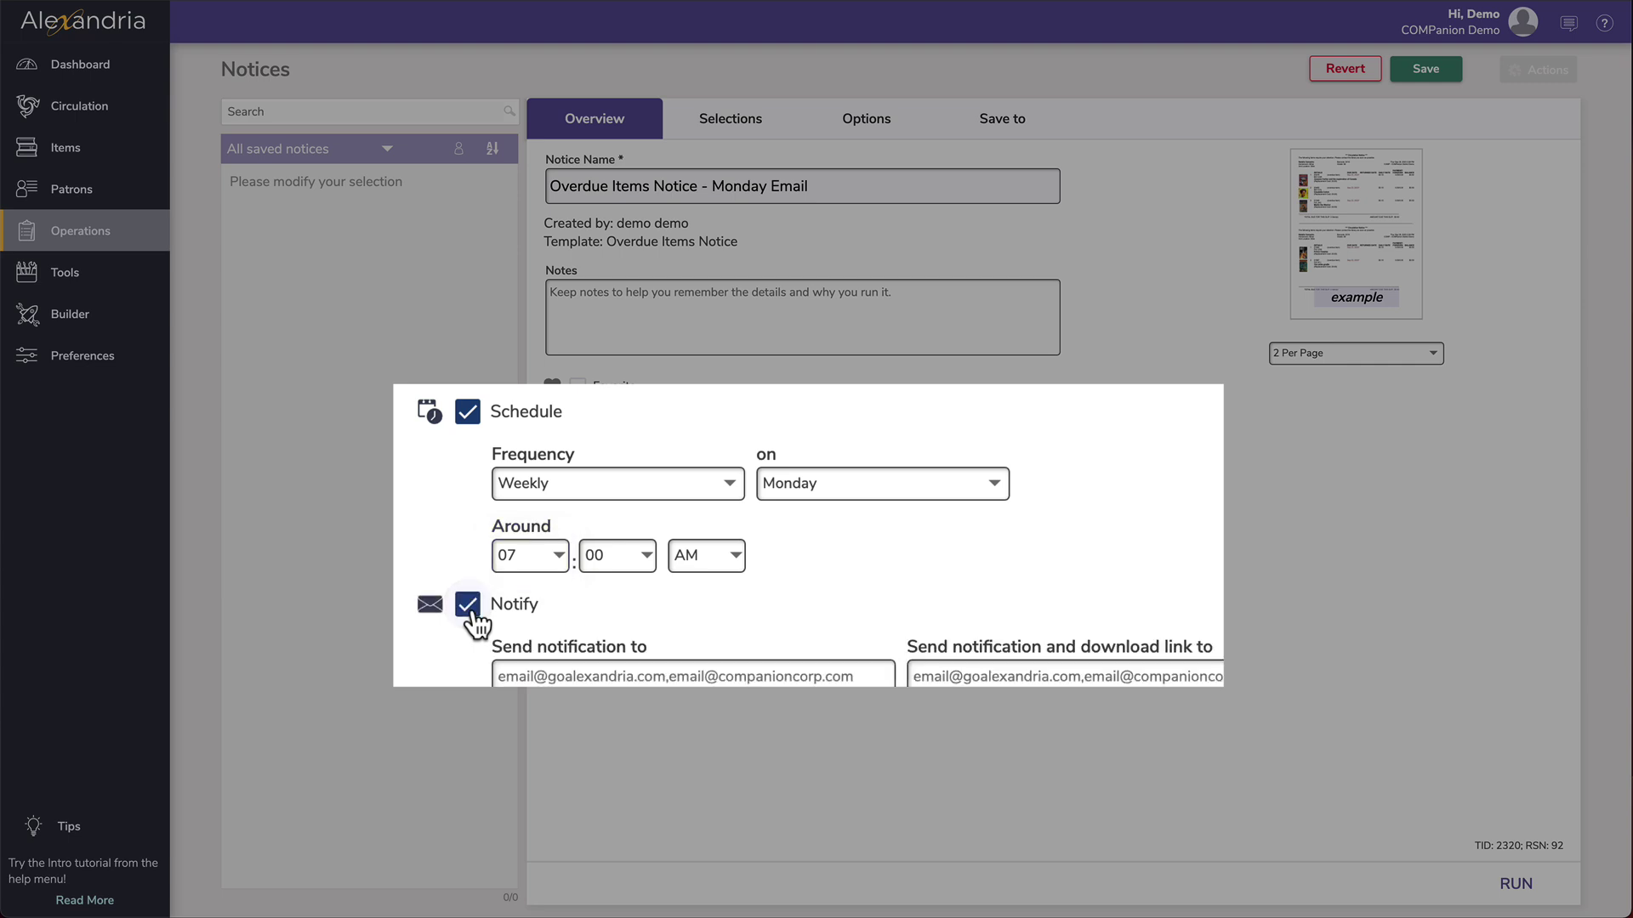
pyautogui.click(564, 677)
pyautogui.hotkey('ctrl', 'v')
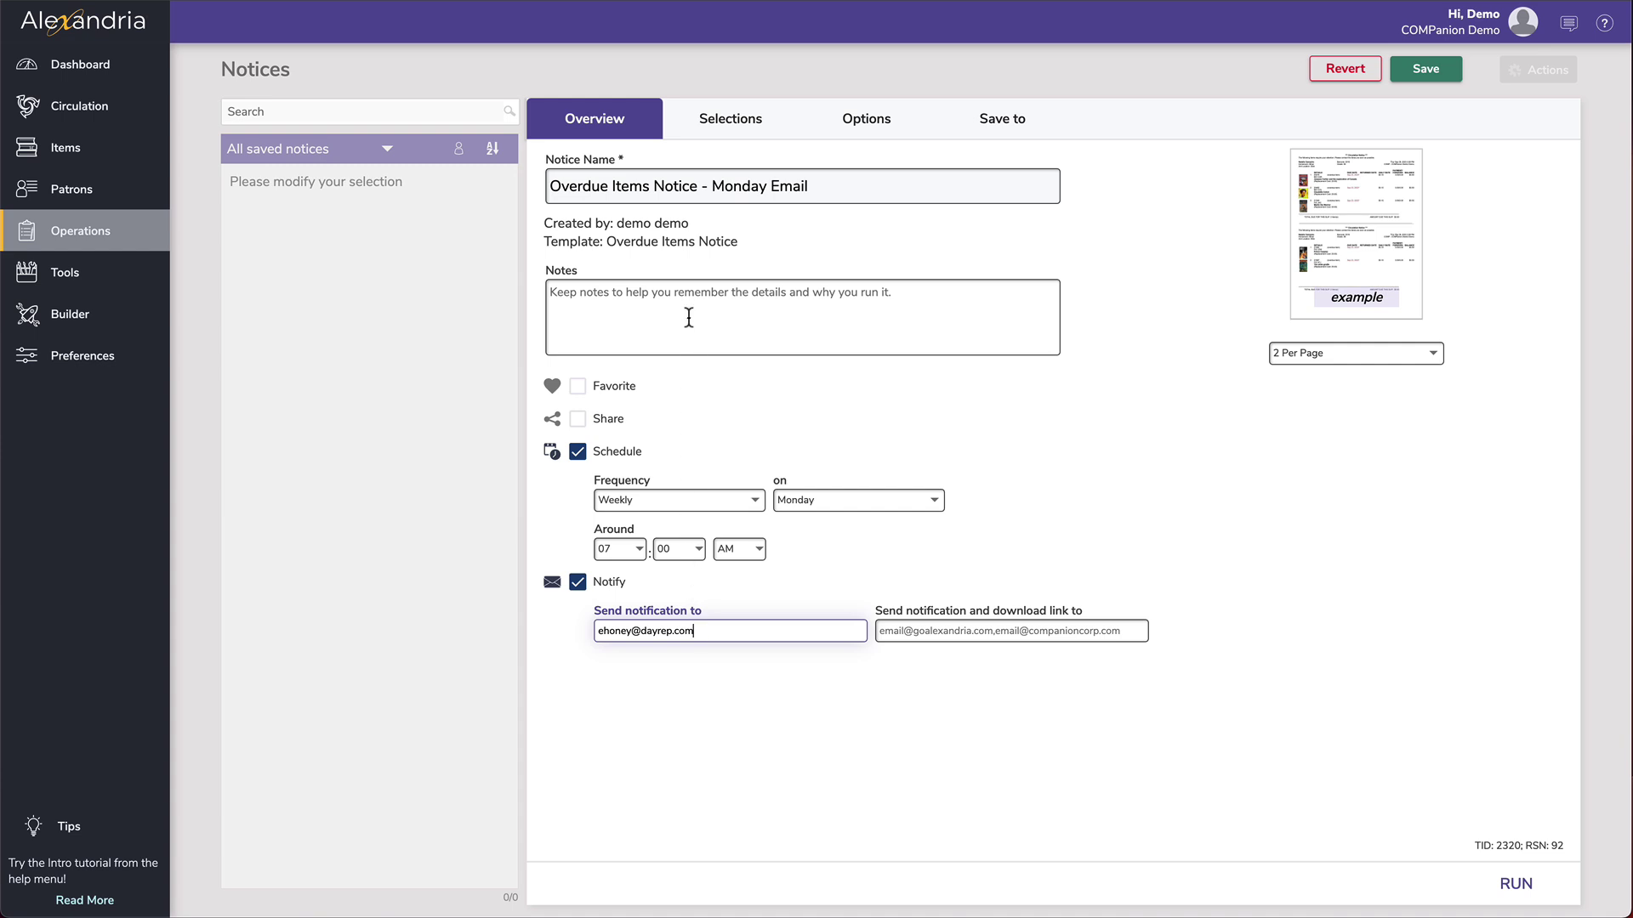
pyautogui.click(732, 133)
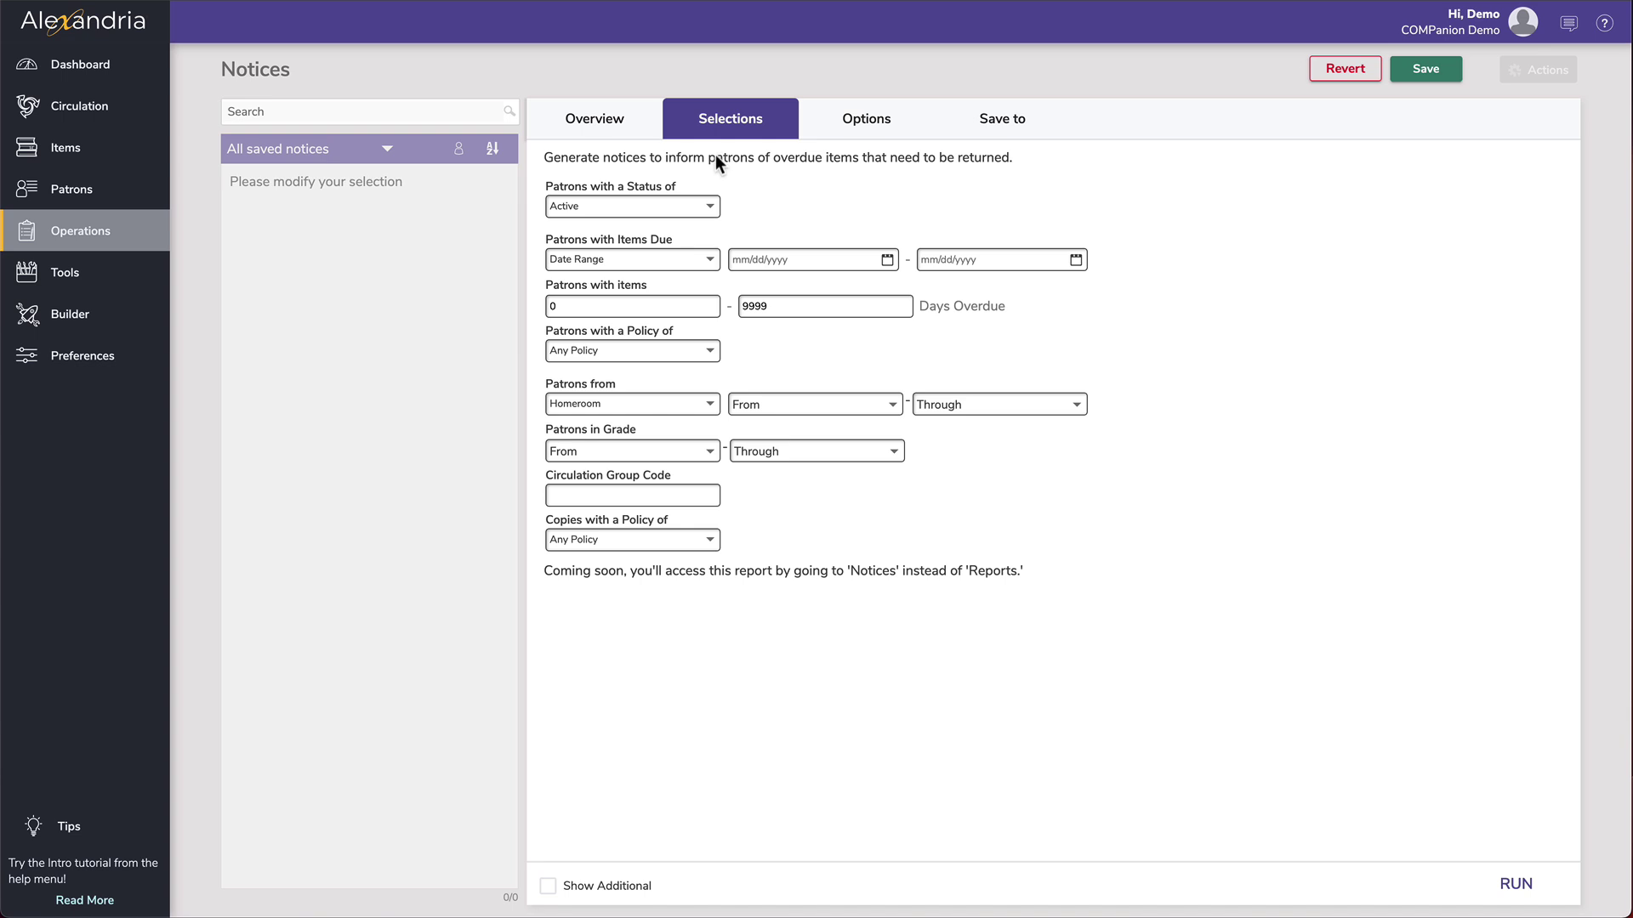
pyautogui.click(549, 885)
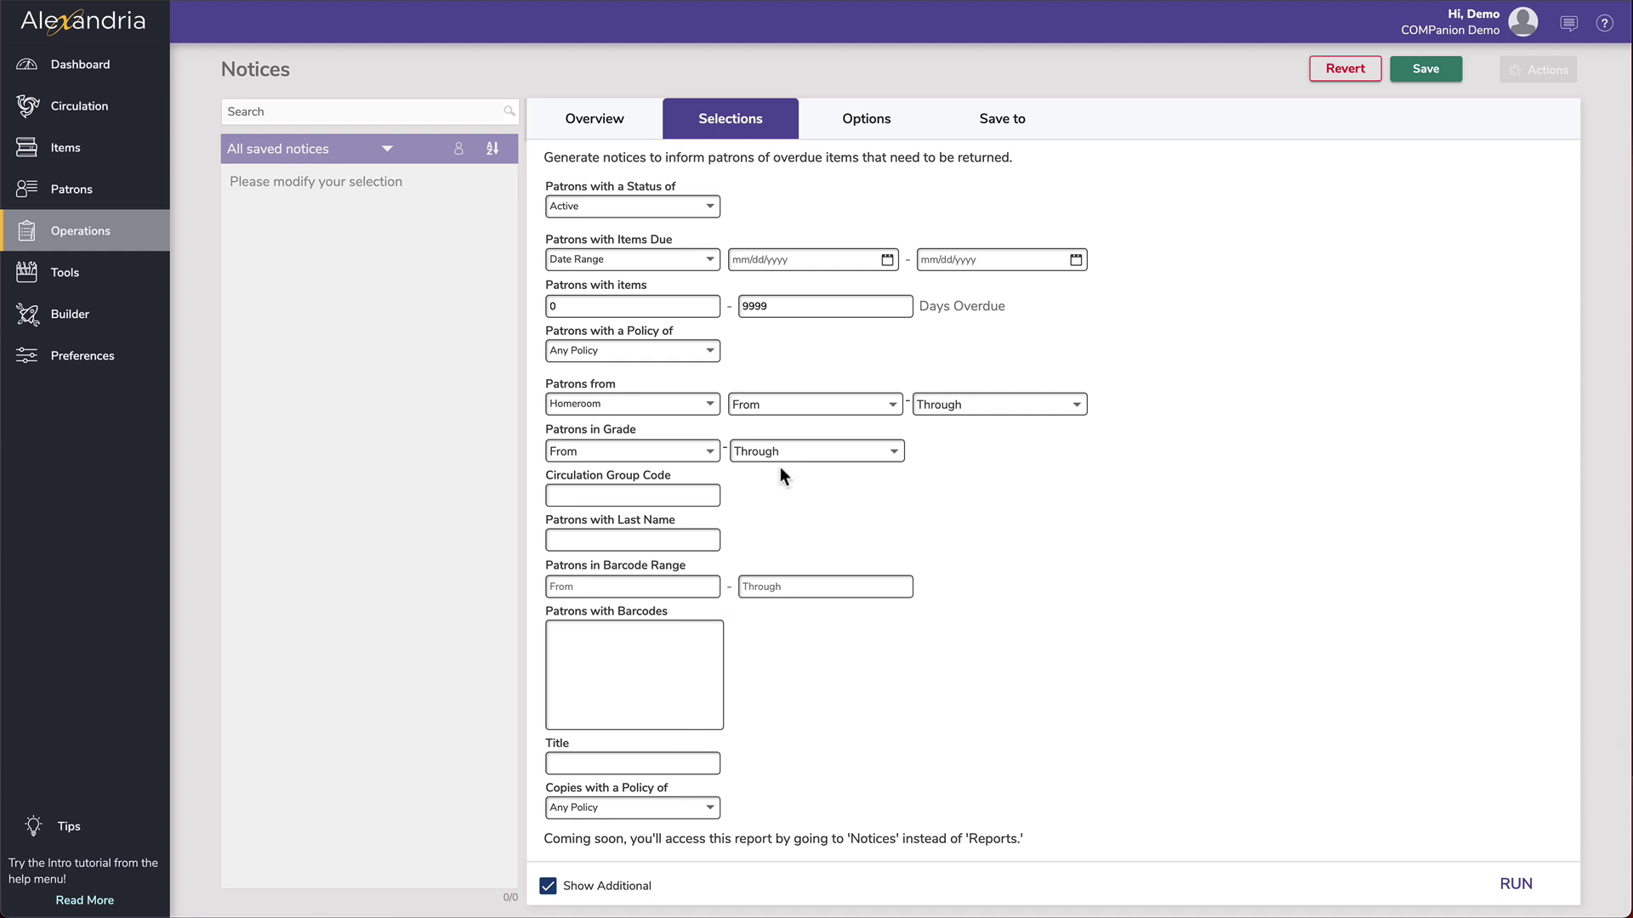
# Set the notice format to Email with cover art, sent to Primary & Other emails, and save the notice.
pyautogui.click(878, 137)
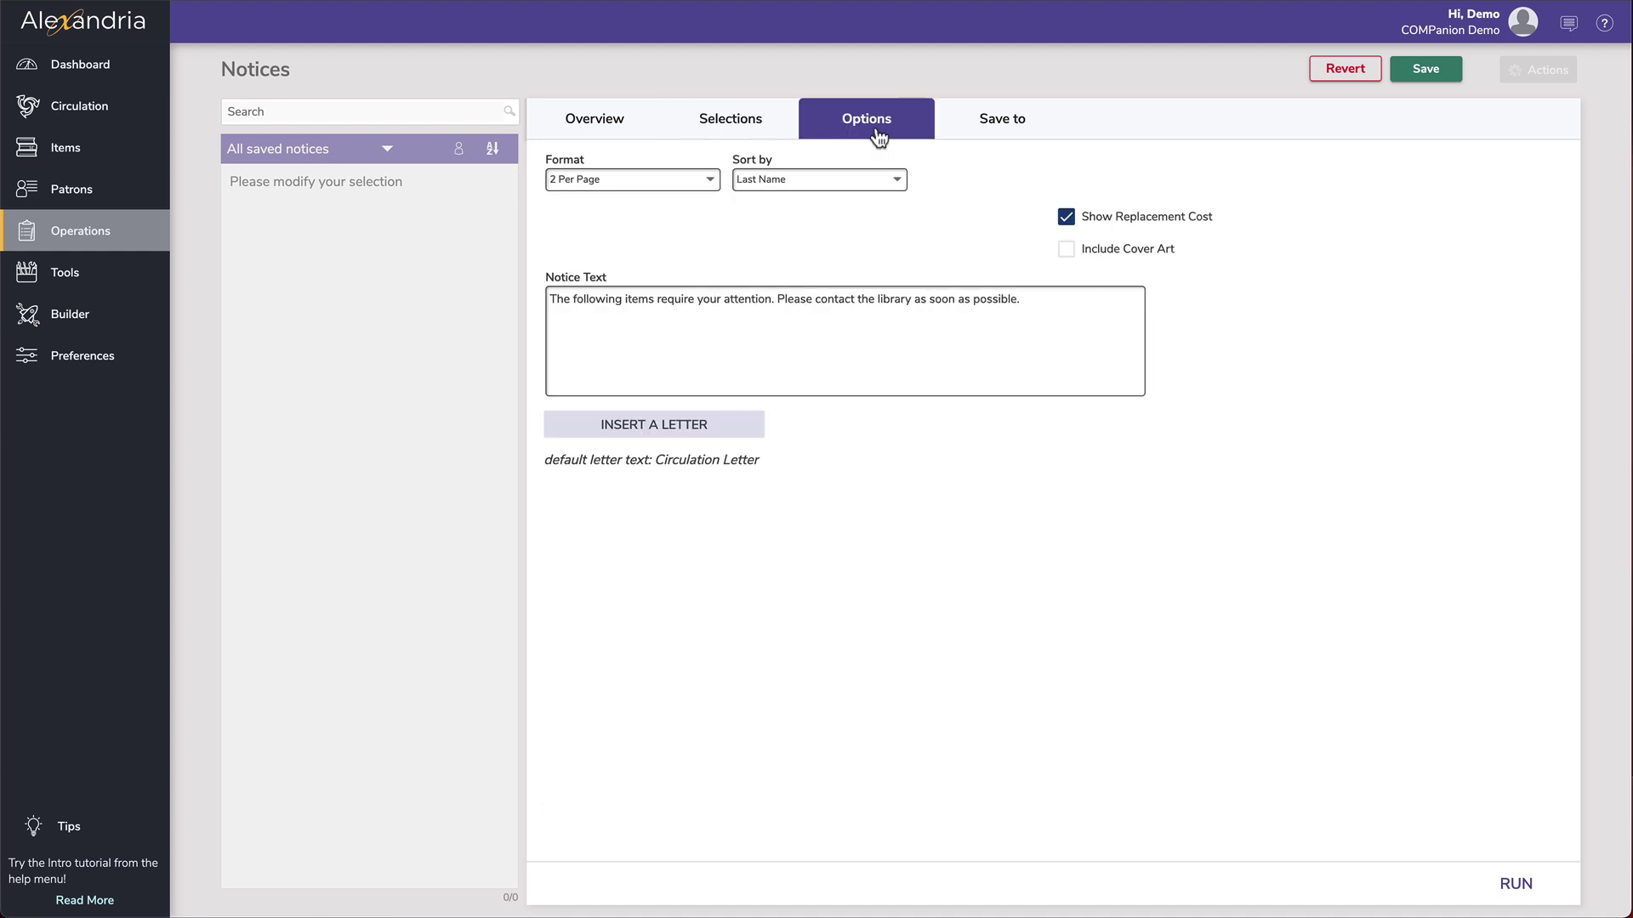
pyautogui.click(713, 180)
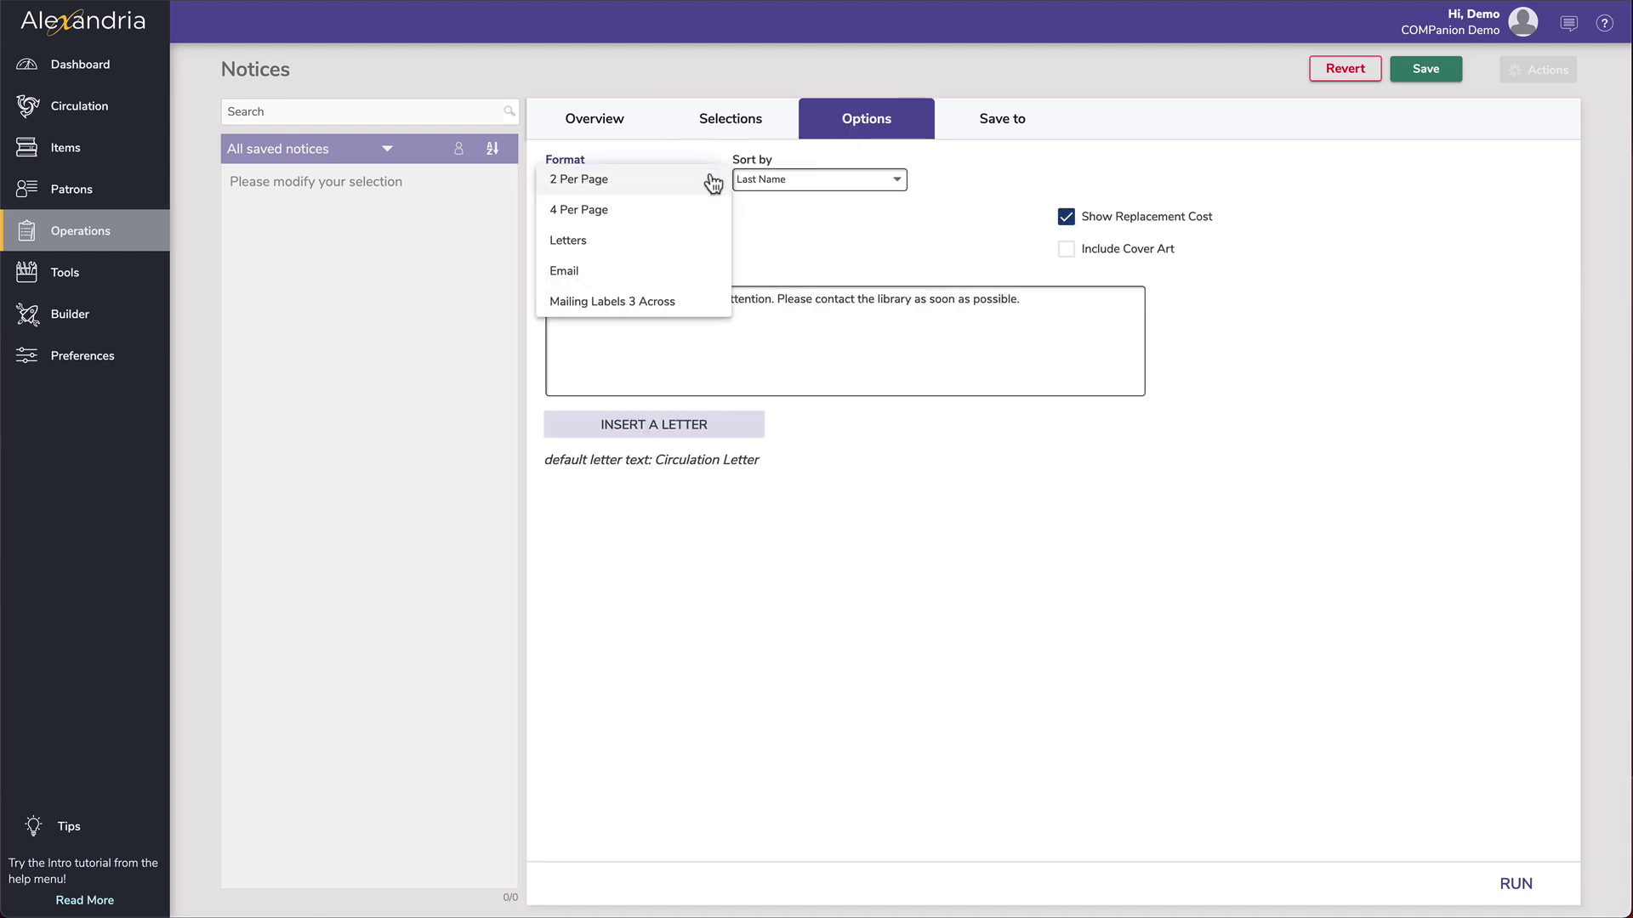
pyautogui.click(711, 269)
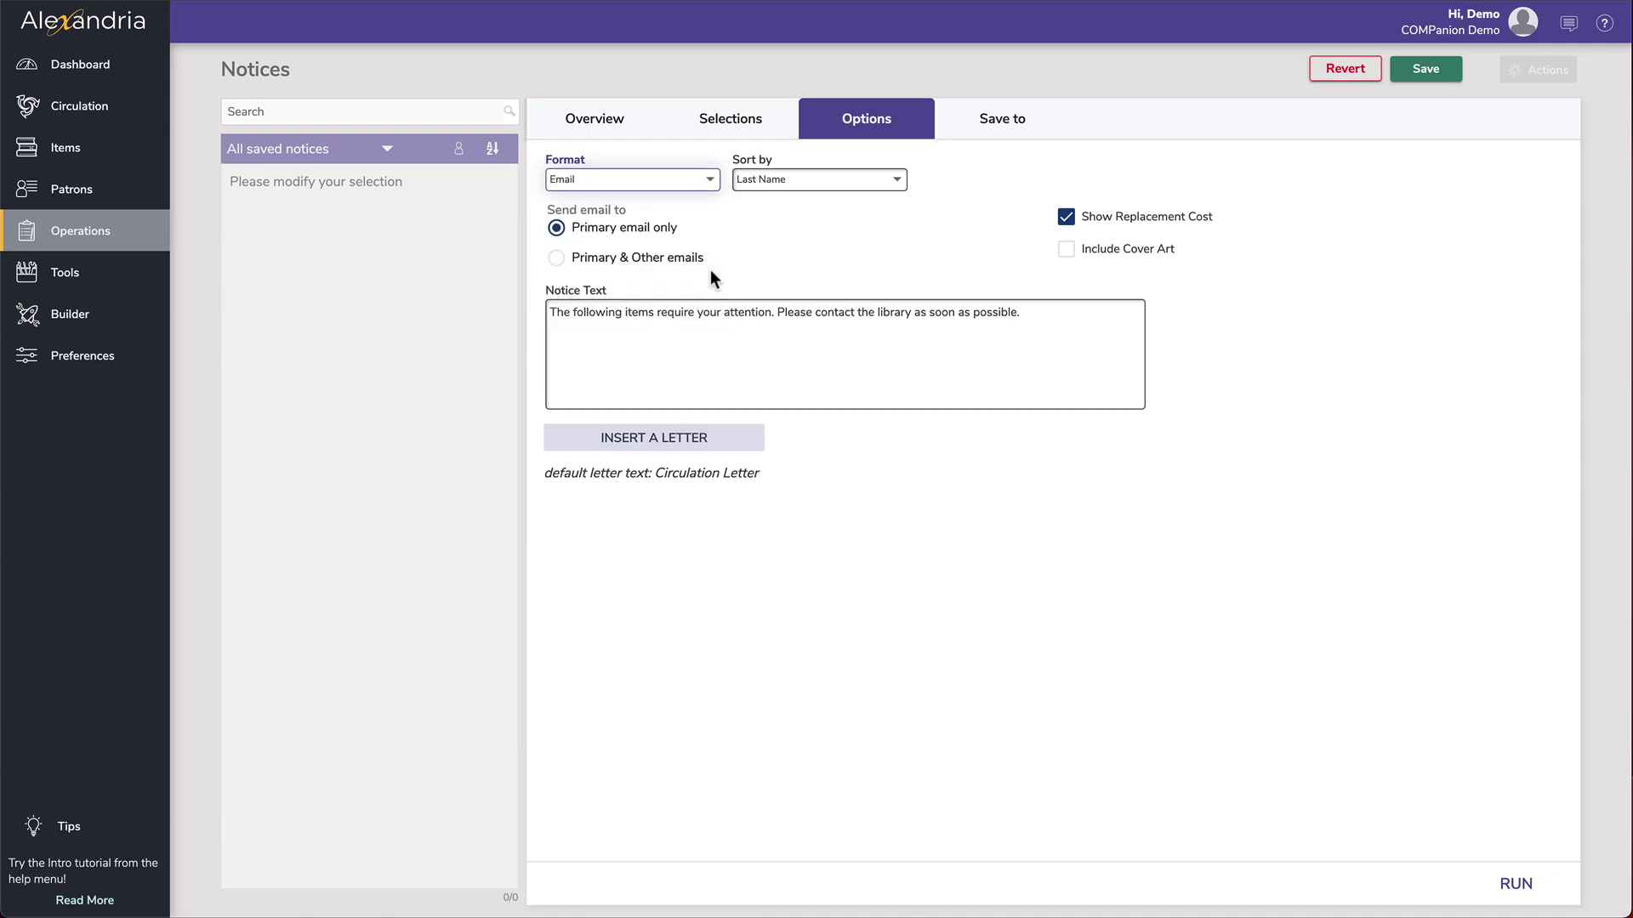
pyautogui.click(1066, 249)
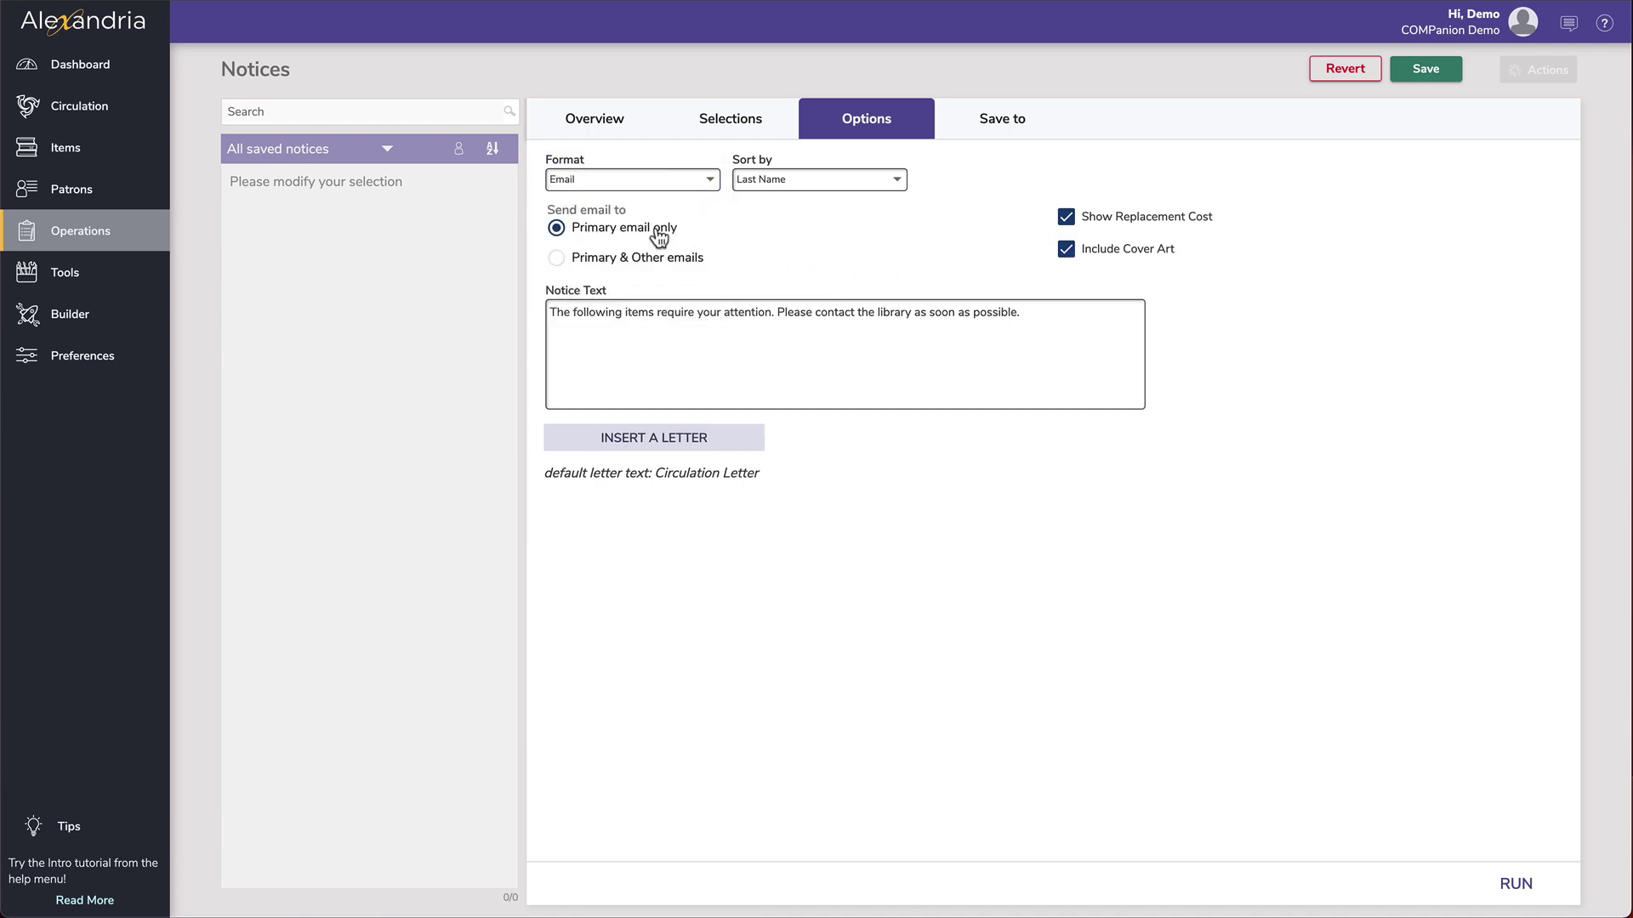
pyautogui.click(557, 258)
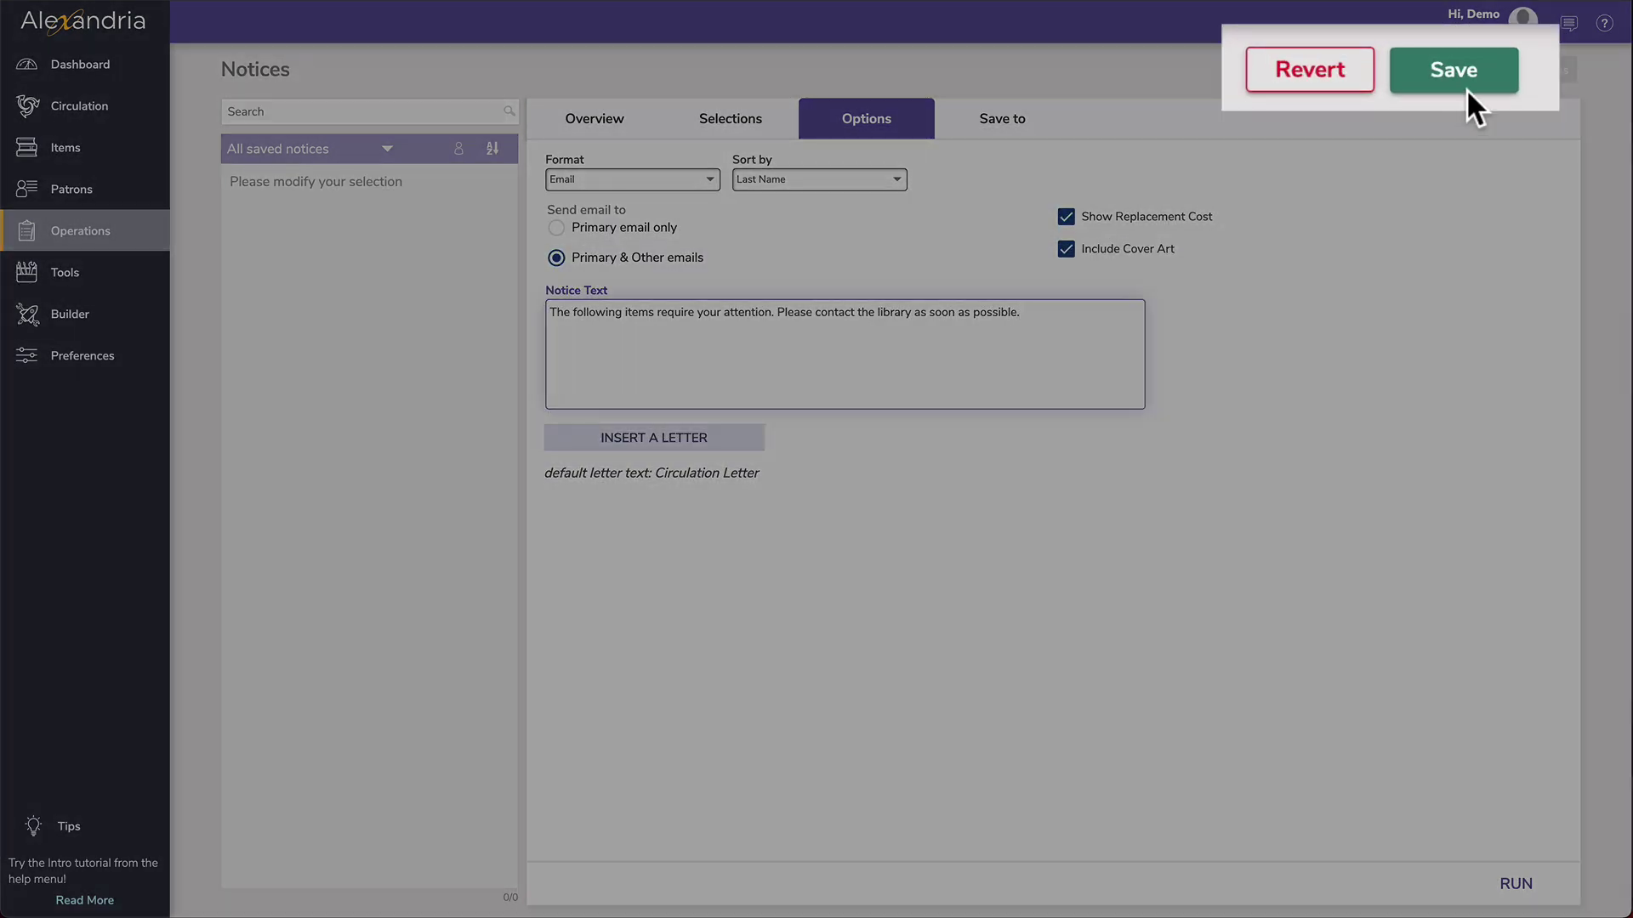
pyautogui.click(1456, 80)
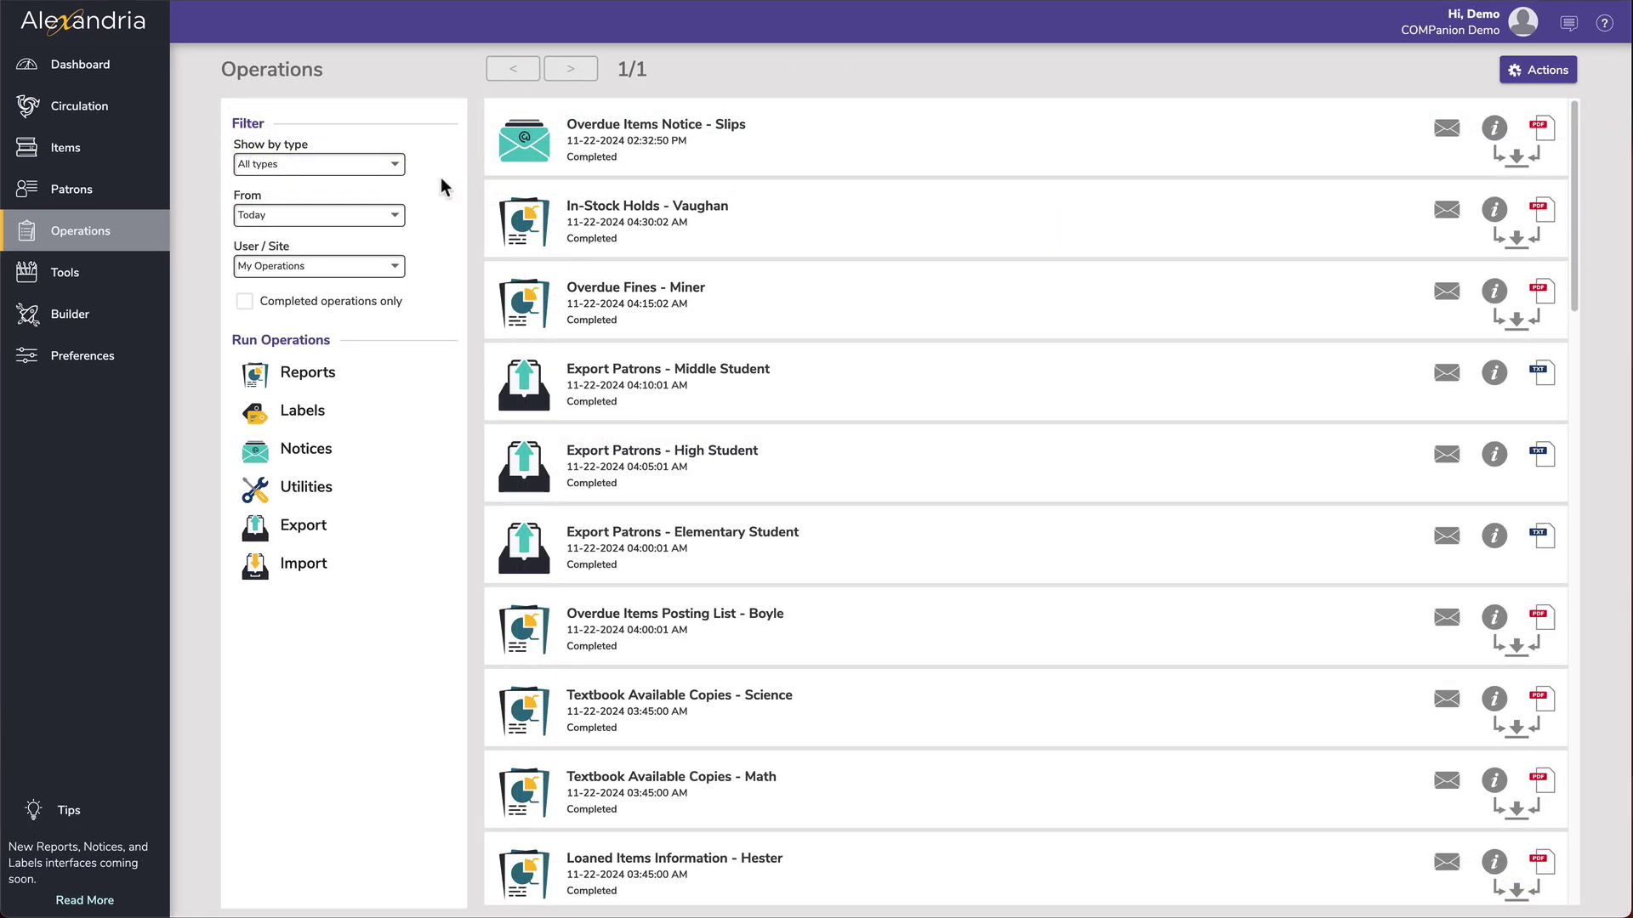
# Show the list of modules available within Operations.
pyautogui.moveTo(146, 241)
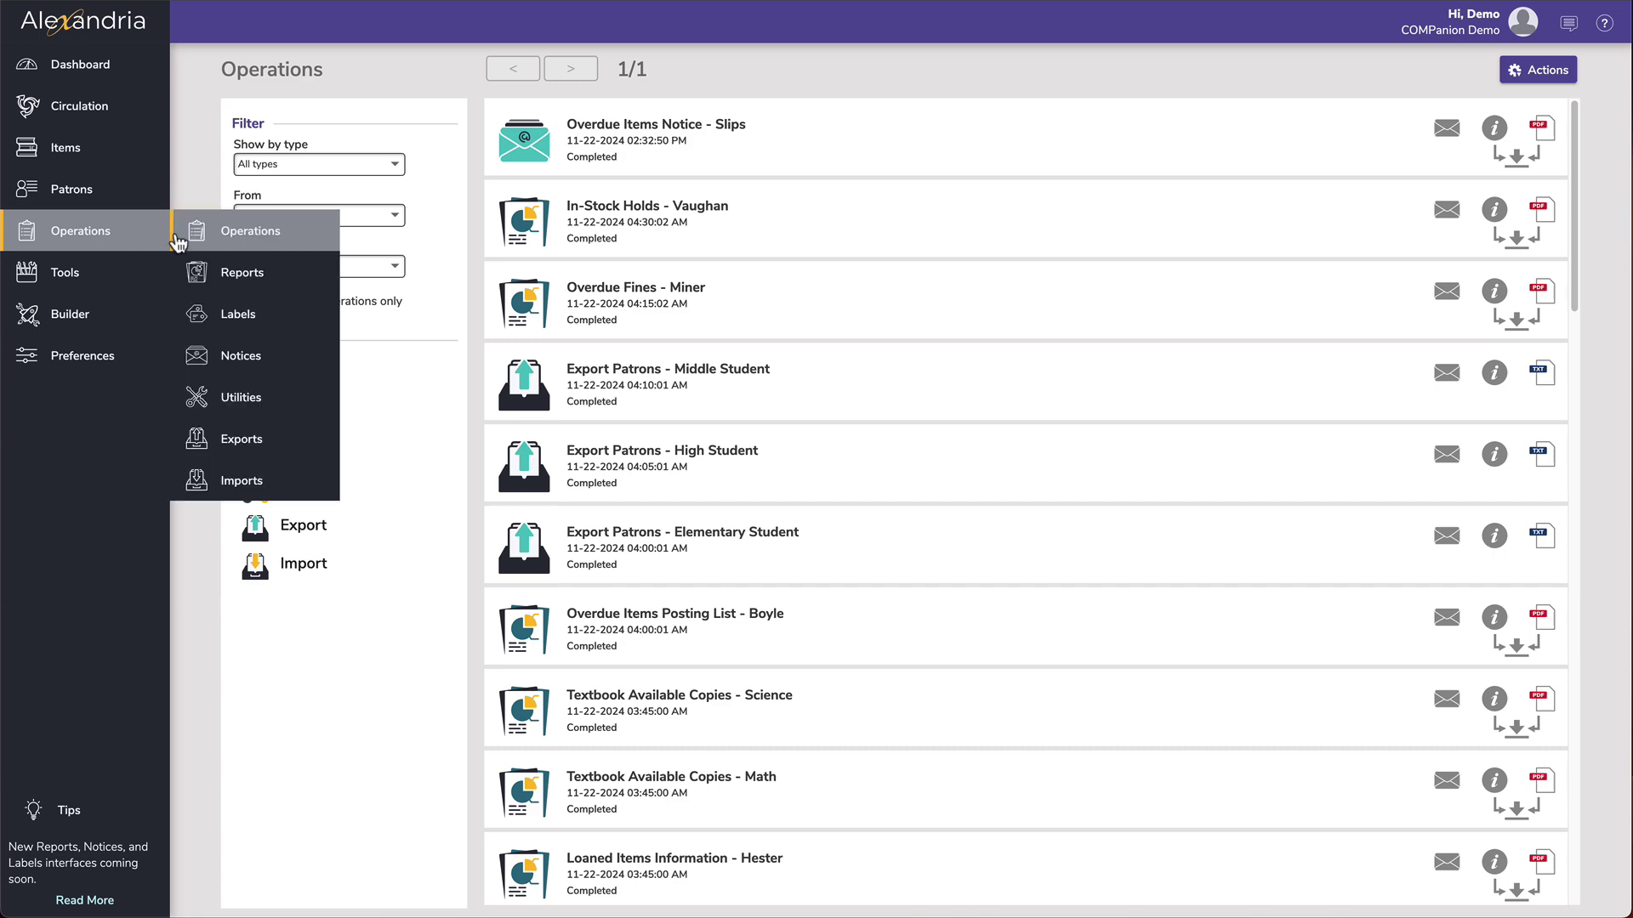